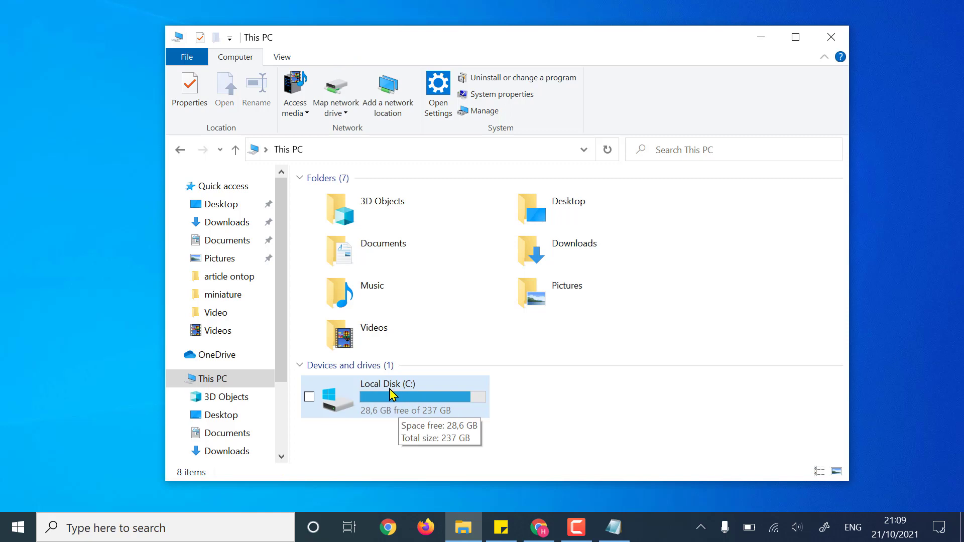
Step: Check the used and free space of Local Disk (C:) in This PC
click(416, 391)
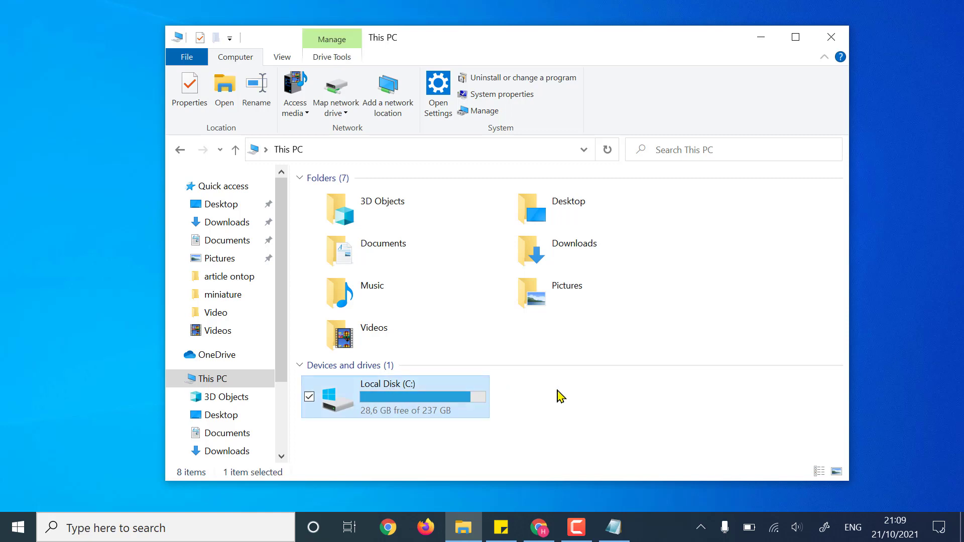
click(653, 396)
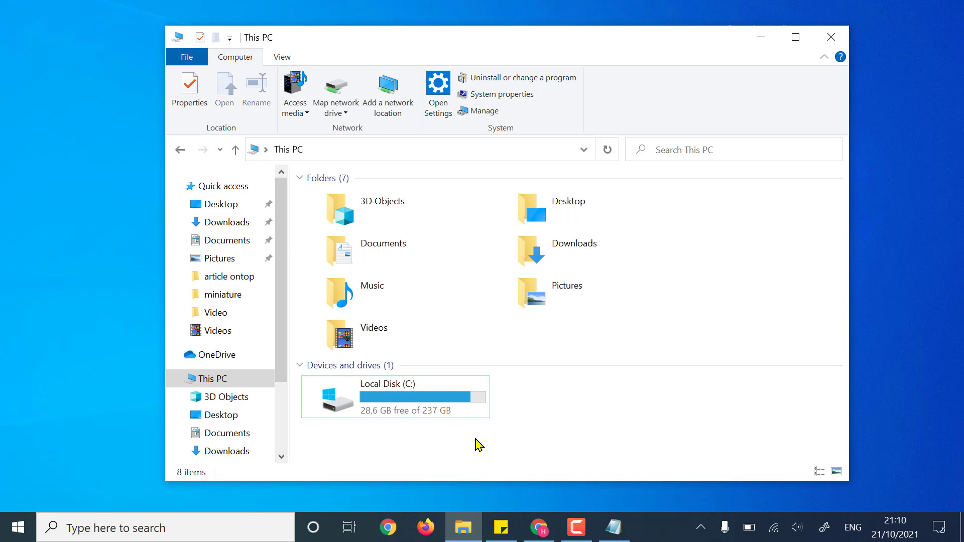
Step: Switch to Chrome and view the pictures of the WD hard drive, the Samsung Solid State Drive and the Samsung SSD 980 NVMe M.2
click(539, 527)
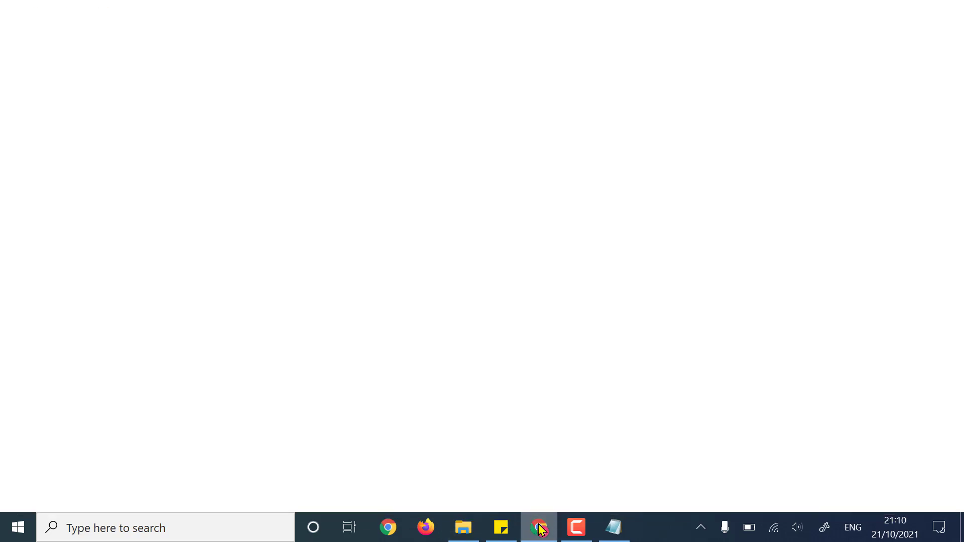
click(259, 10)
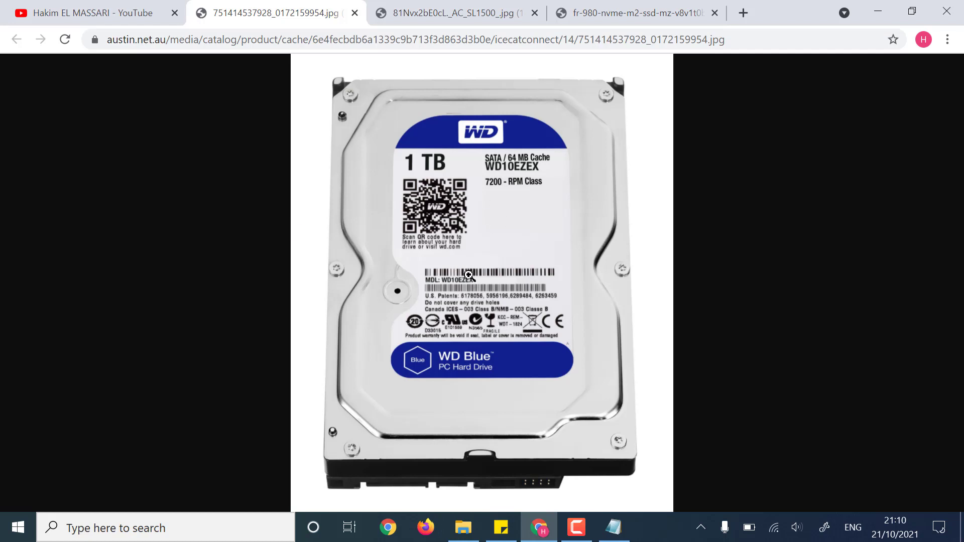
click(427, 16)
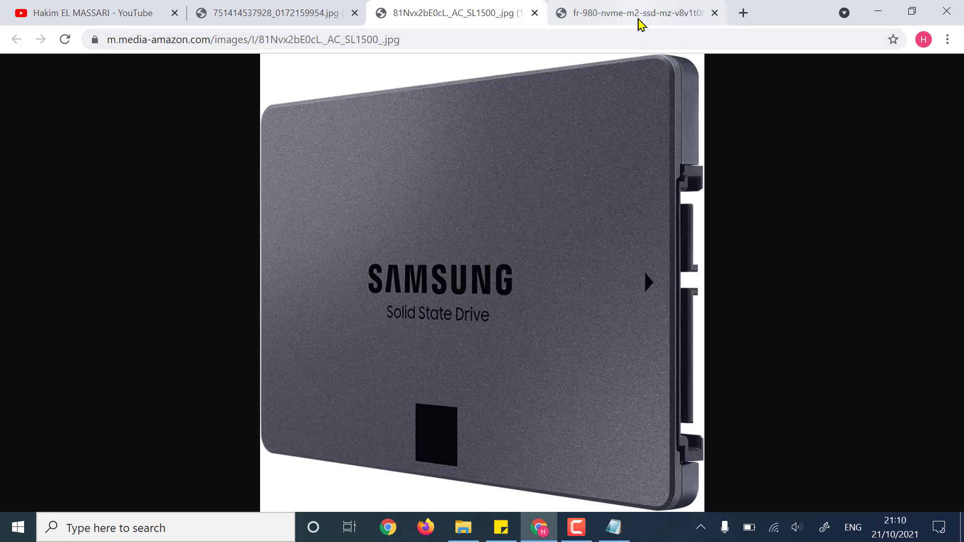
click(639, 21)
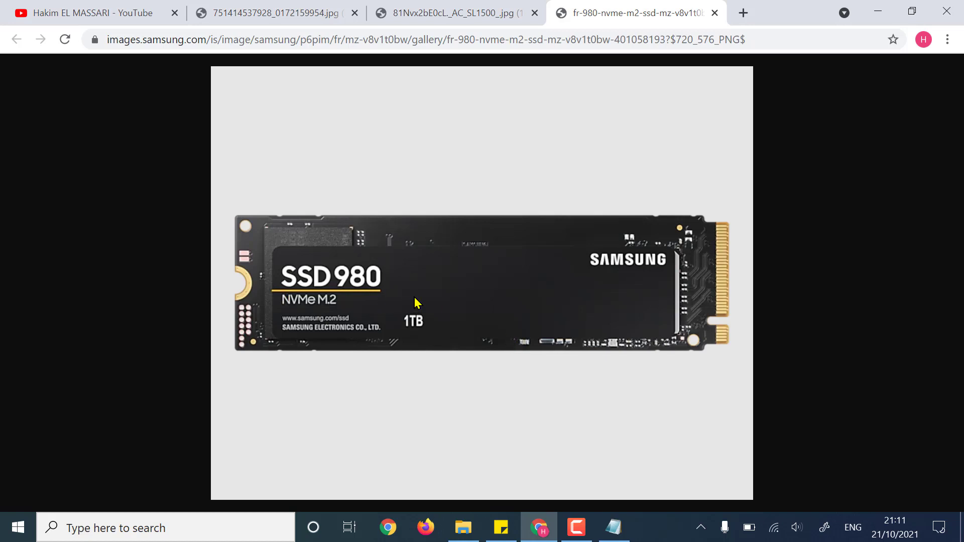
click(509, 6)
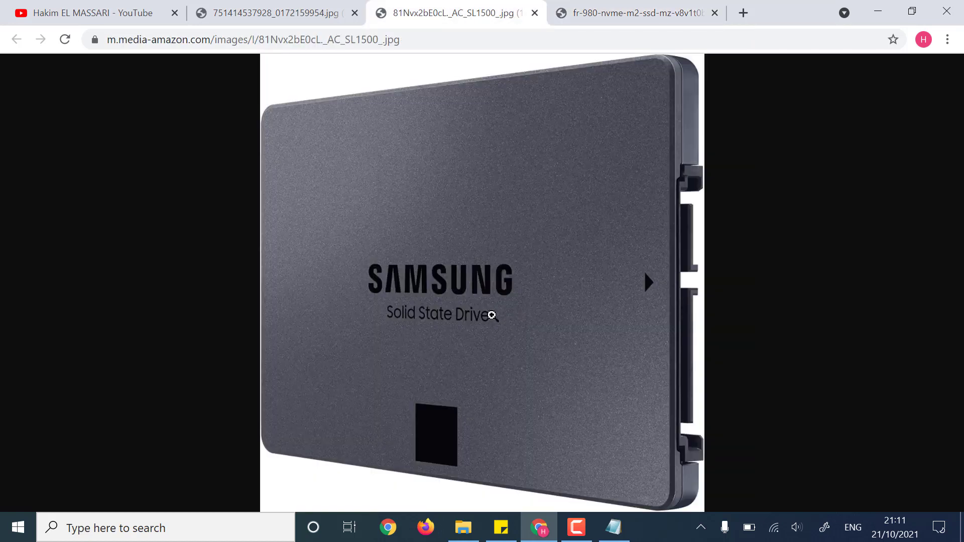
click(261, 20)
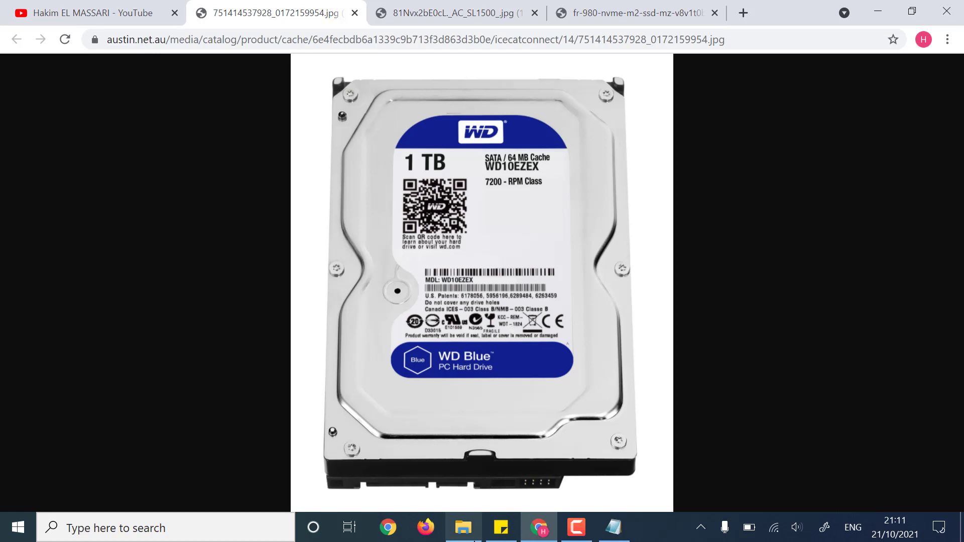
Step: Return to File Explorer and examine Local Disk (C:) under Devices and drives
click(463, 528)
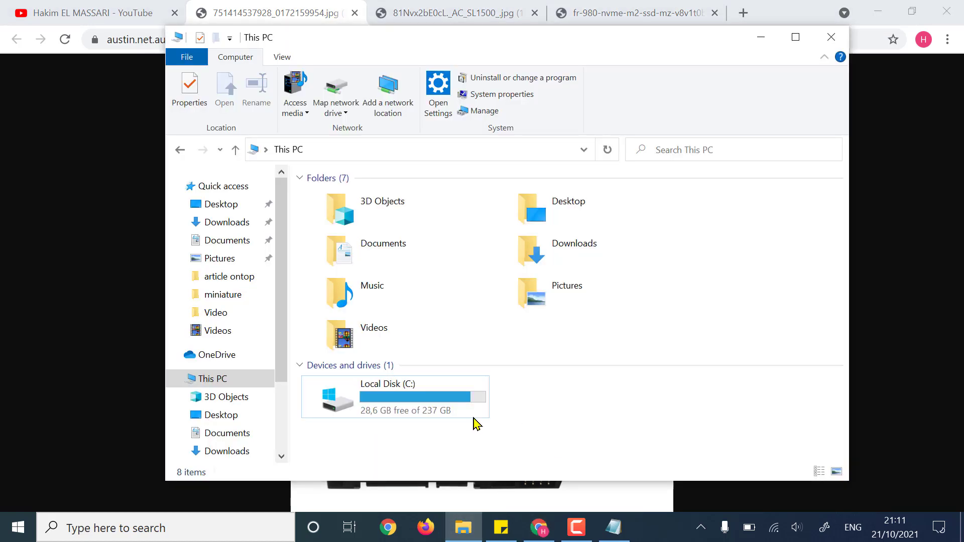
click(415, 397)
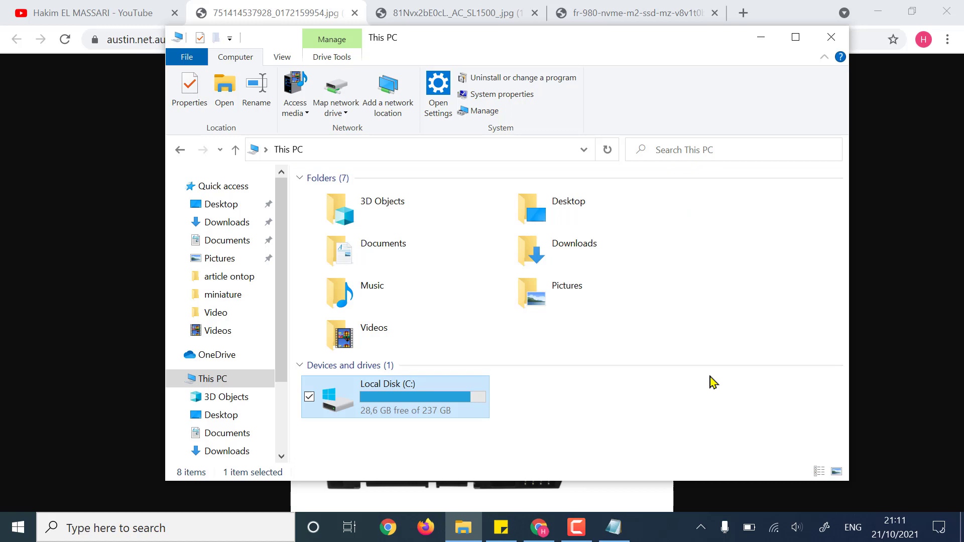
click(761, 38)
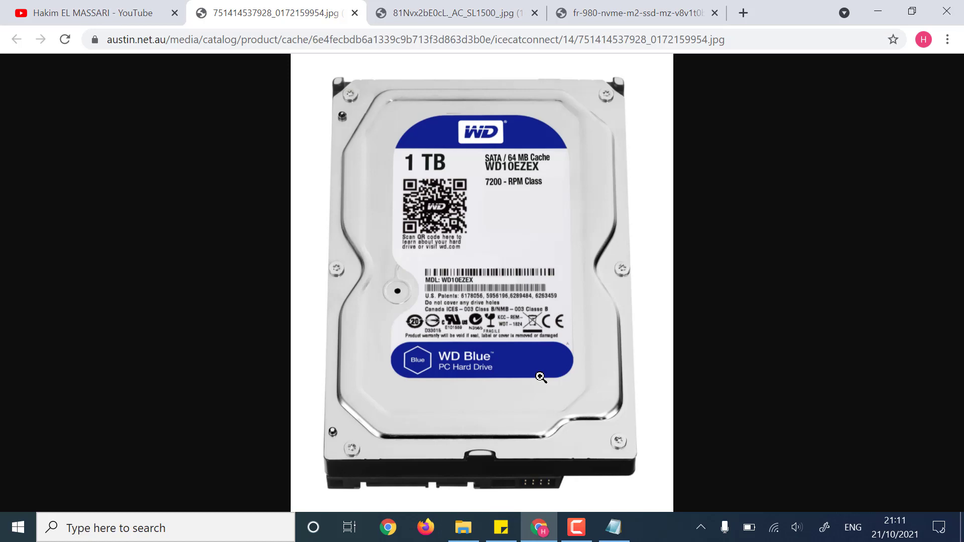
click(463, 527)
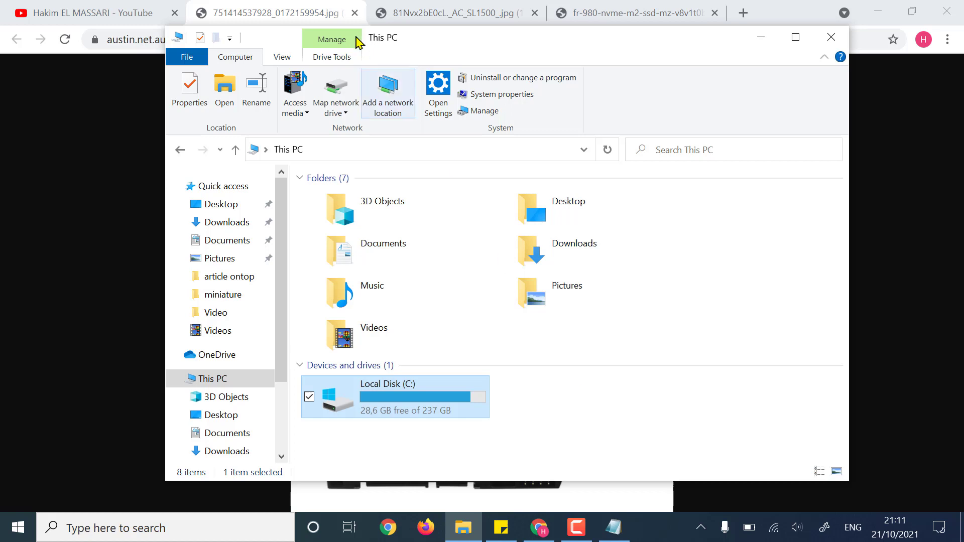
key(F9)
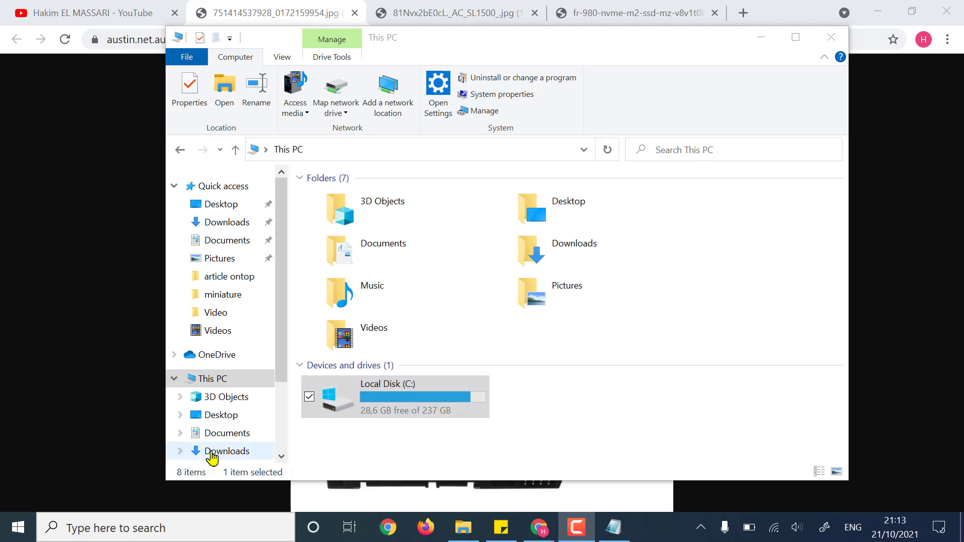
Step: Open Disk Management, reposition its window over File Explorer, and select Disk 0
right_click(18, 527)
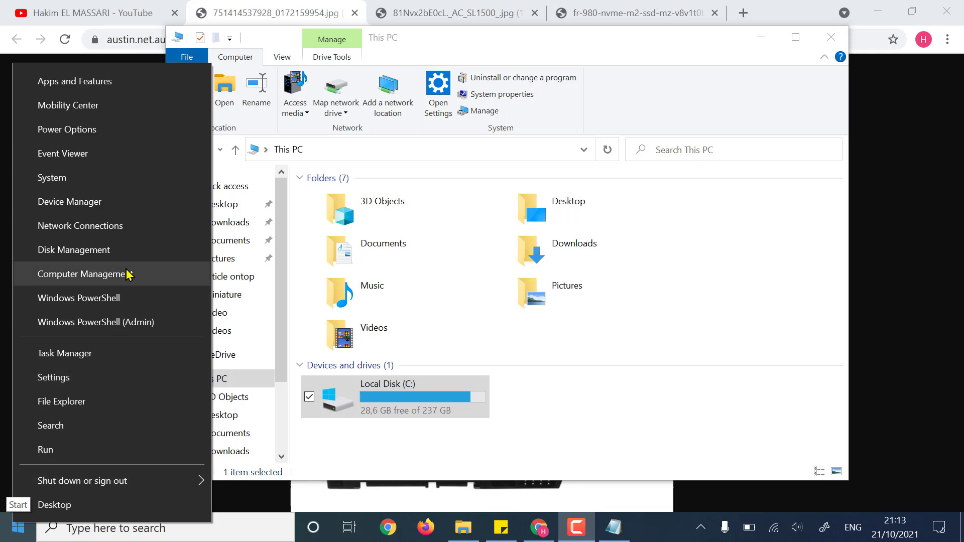
click(96, 258)
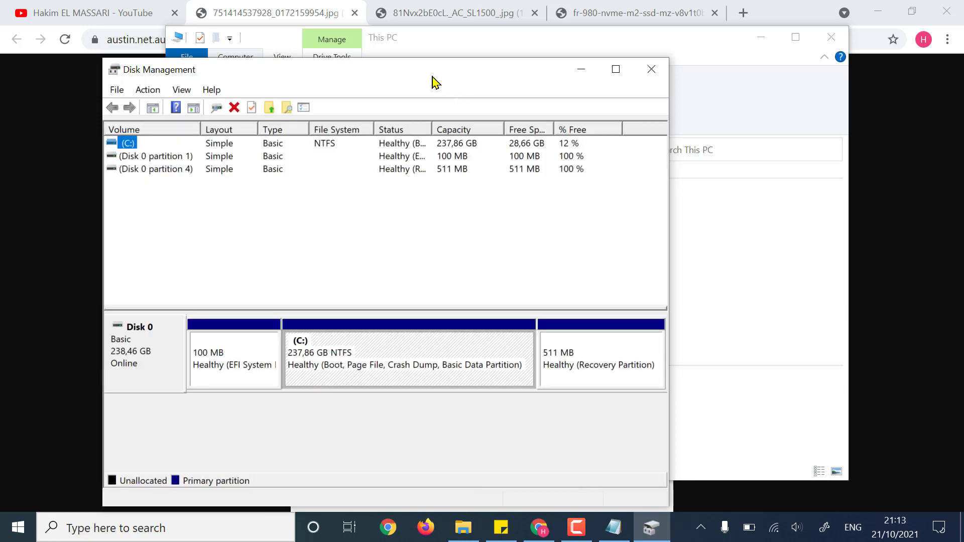
drag(496, 73, 525, 67)
drag(631, 74, 643, 76)
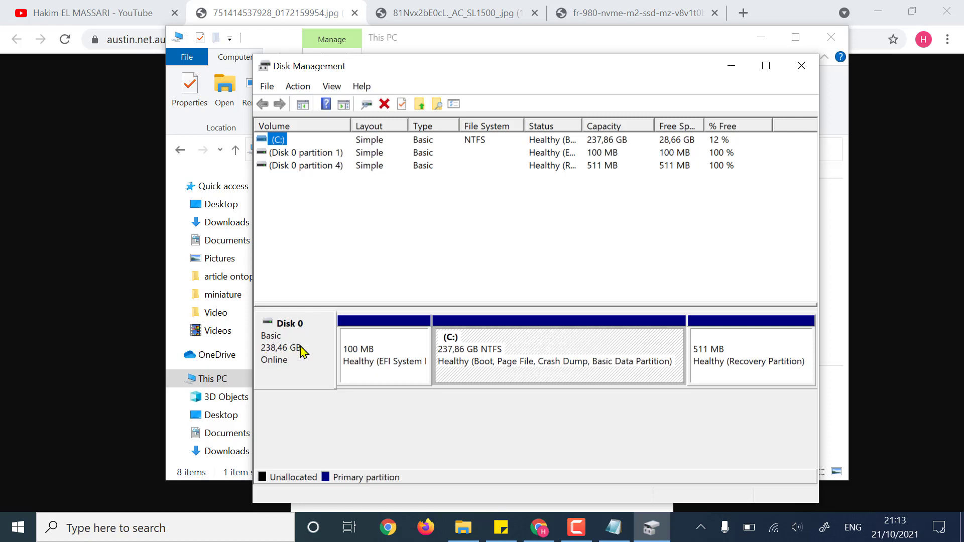
click(267, 346)
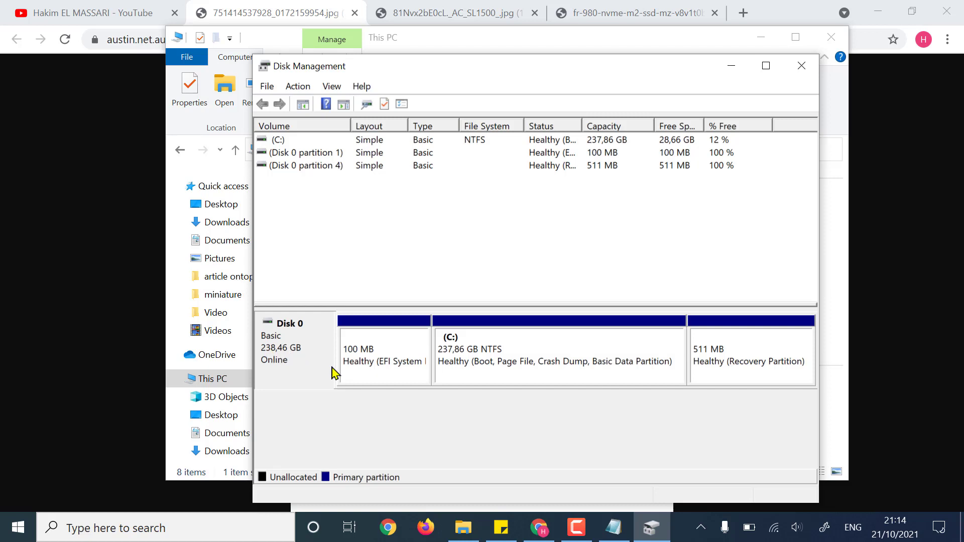
Step: Try out a shrink amount of 10000 MB for the C: volume and dismiss the dialog without shrinking
click(507, 369)
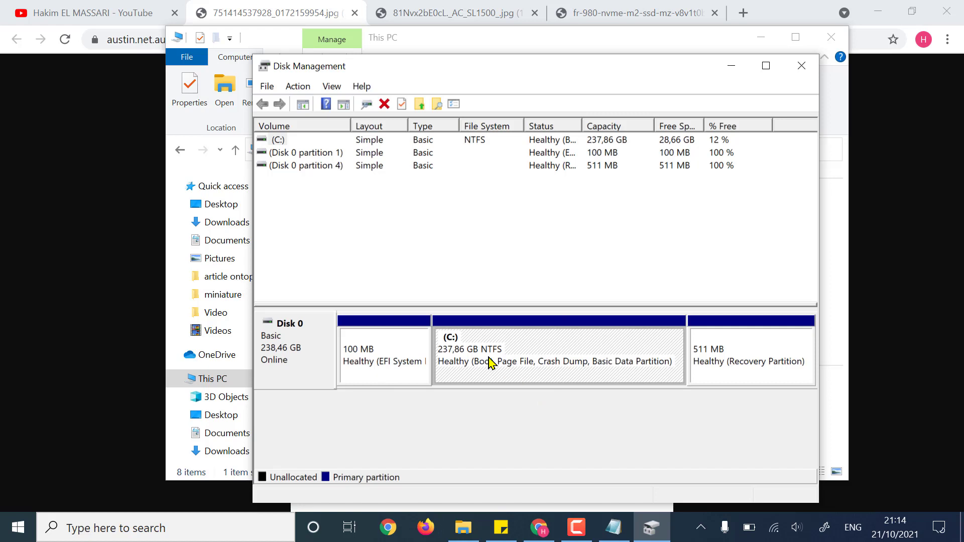
right_click(516, 358)
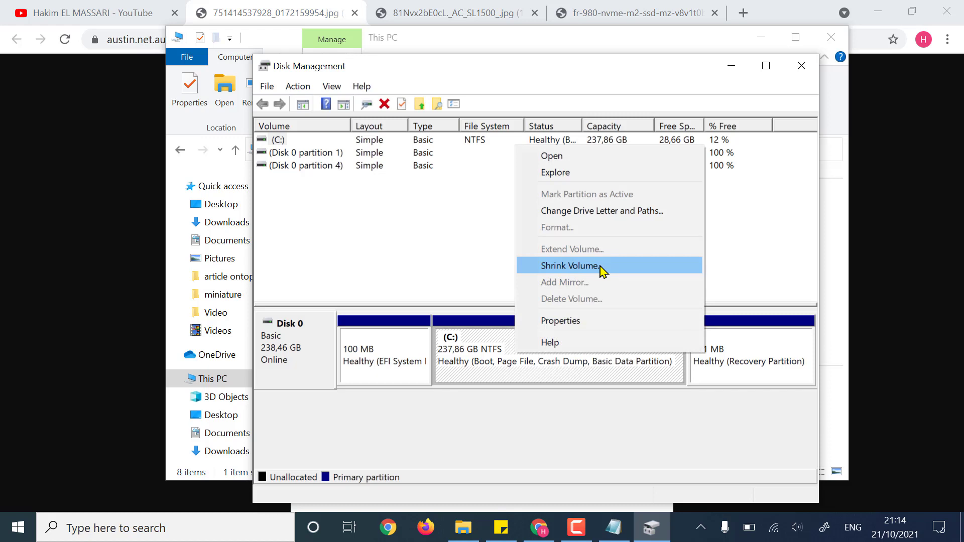
click(570, 273)
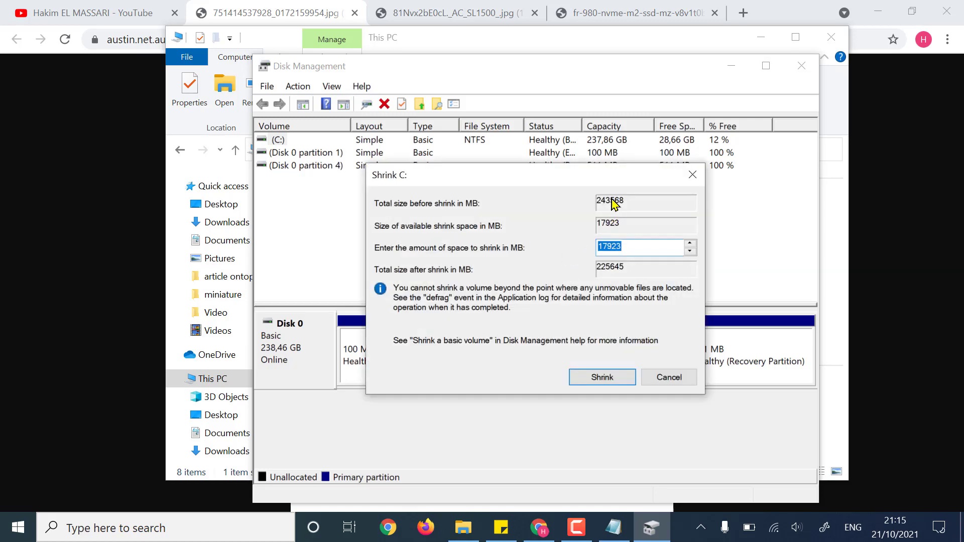
drag(589, 169, 592, 189)
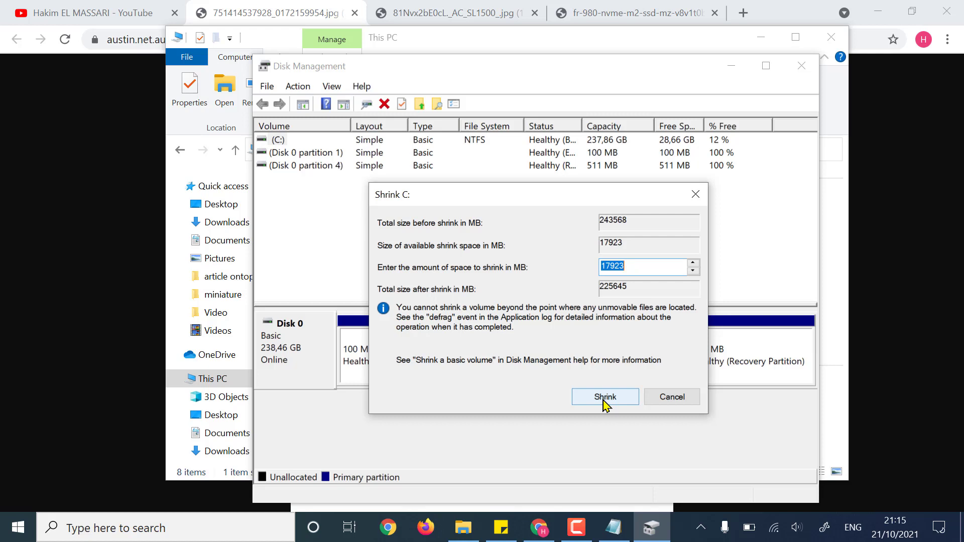
drag(633, 263, 569, 267)
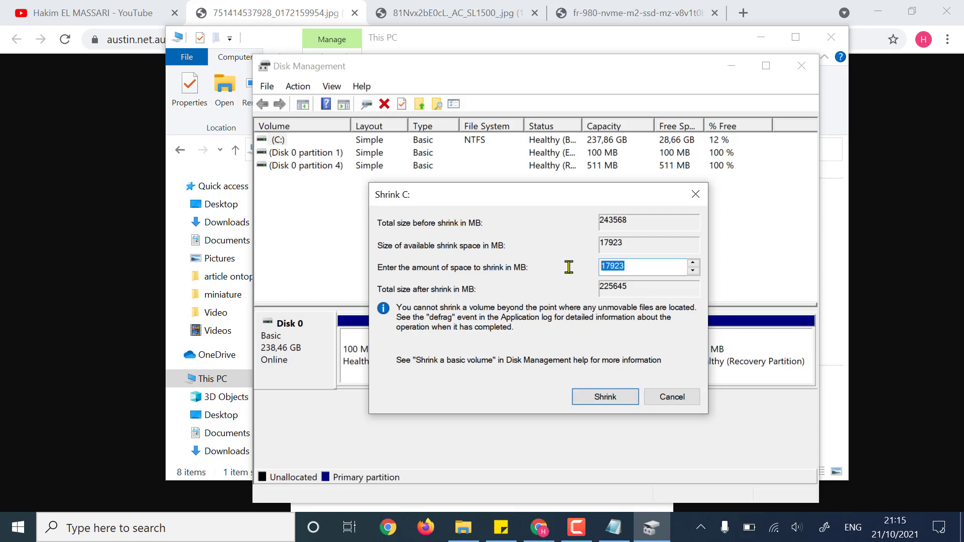
text(10000)
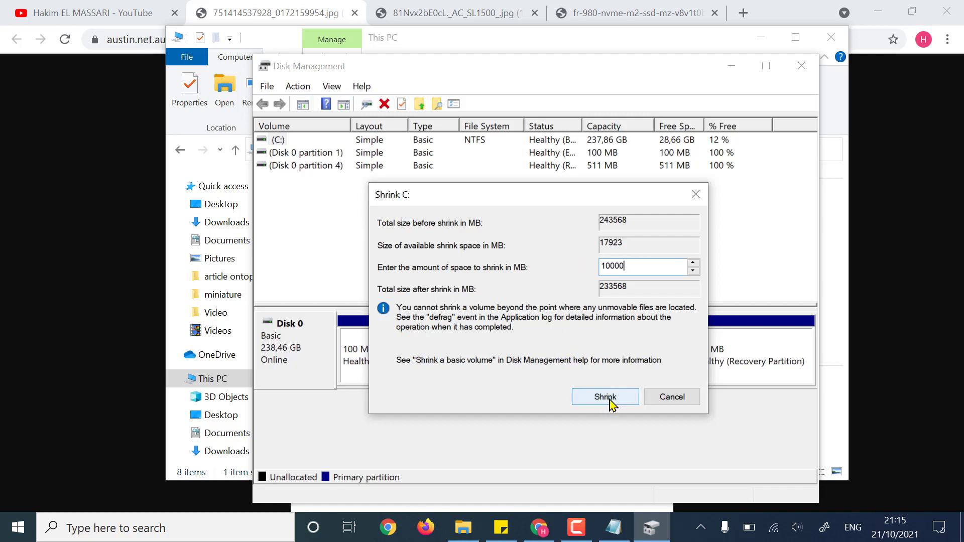
click(695, 194)
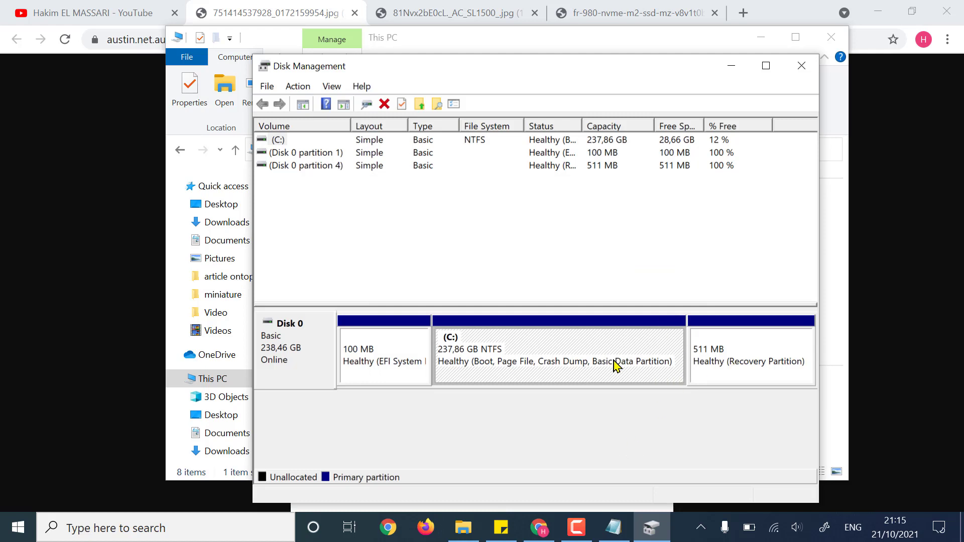
Step: Compare the actions available for the 511 MB recovery partition with those for the C: partition
click(704, 365)
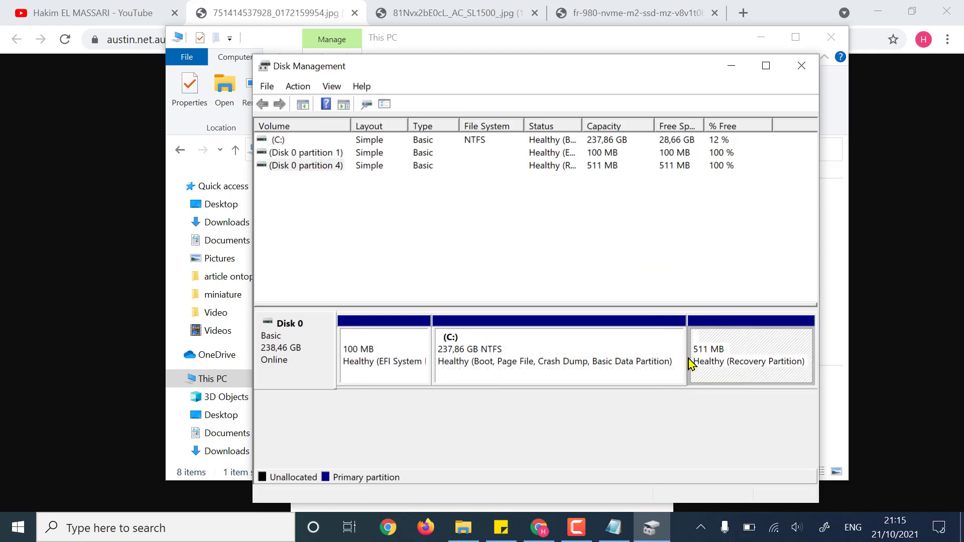
right_click(721, 360)
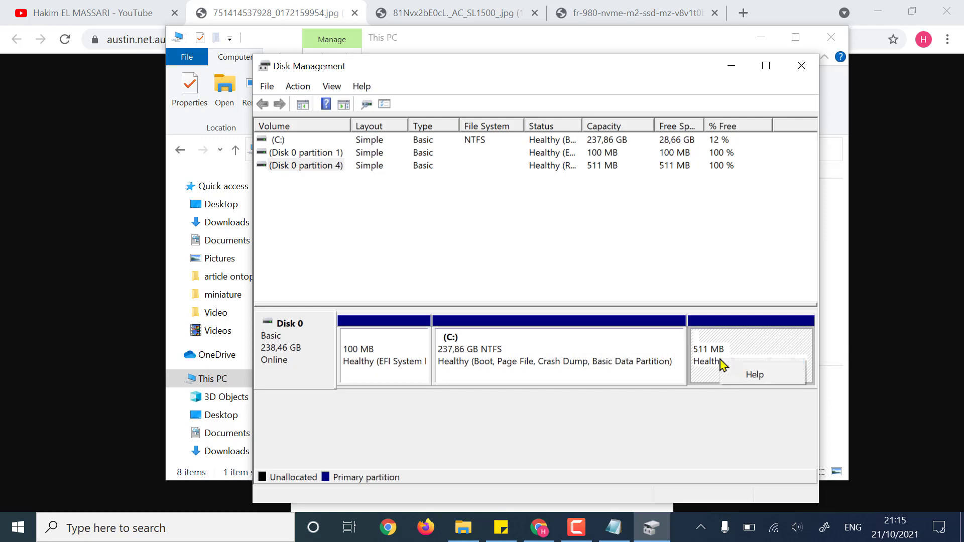
right_click(622, 360)
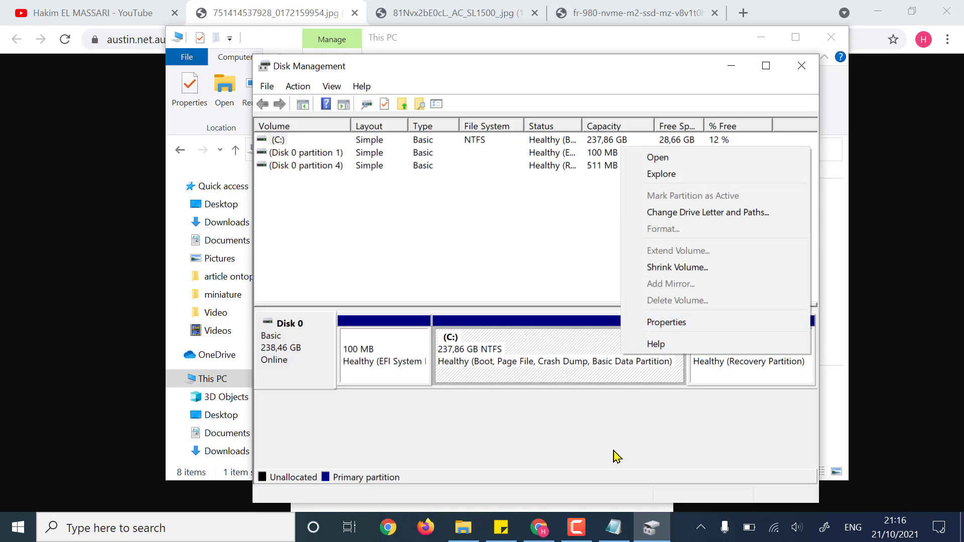
Step: Switch to File Explorer, check the capacity and free space of Local Disk (C:), and minimize the window
click(464, 526)
click(567, 400)
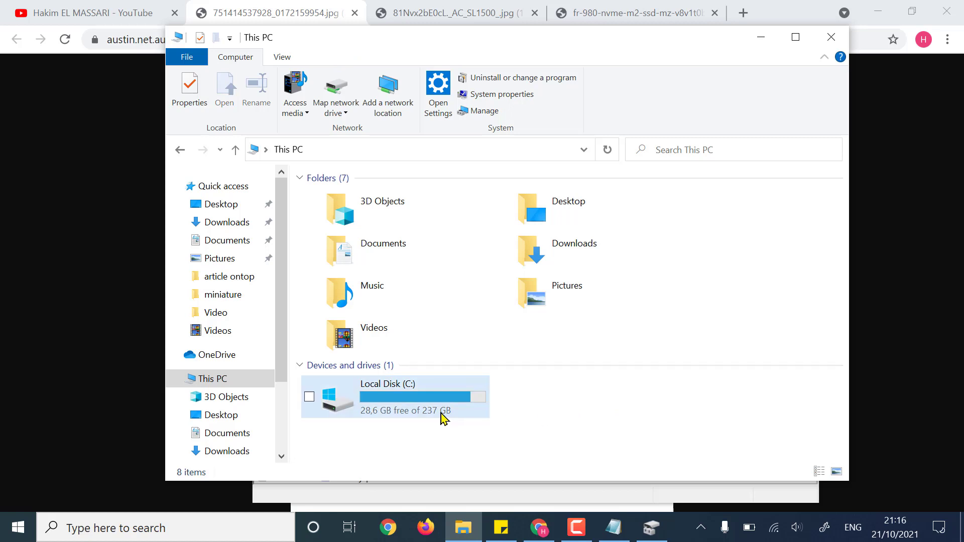
click(408, 396)
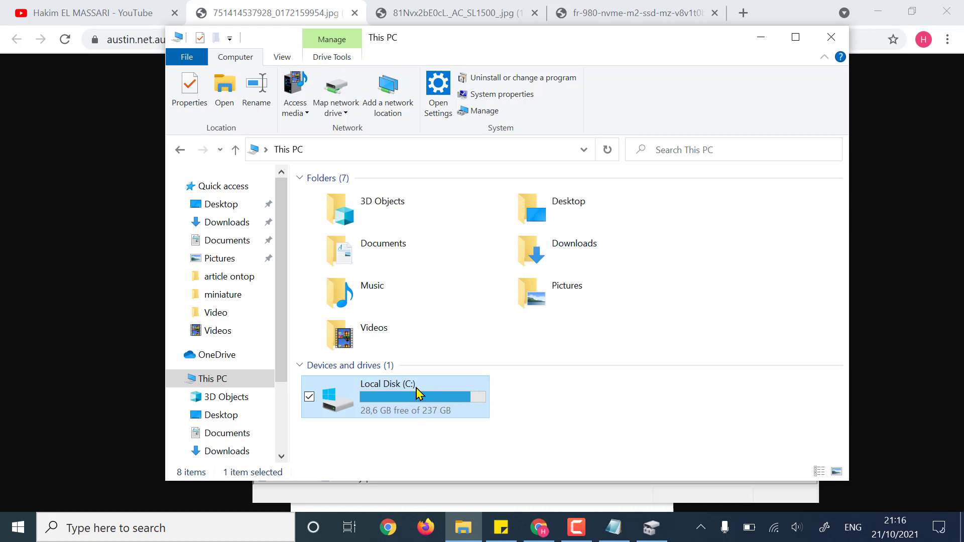
mouse_move(406, 397)
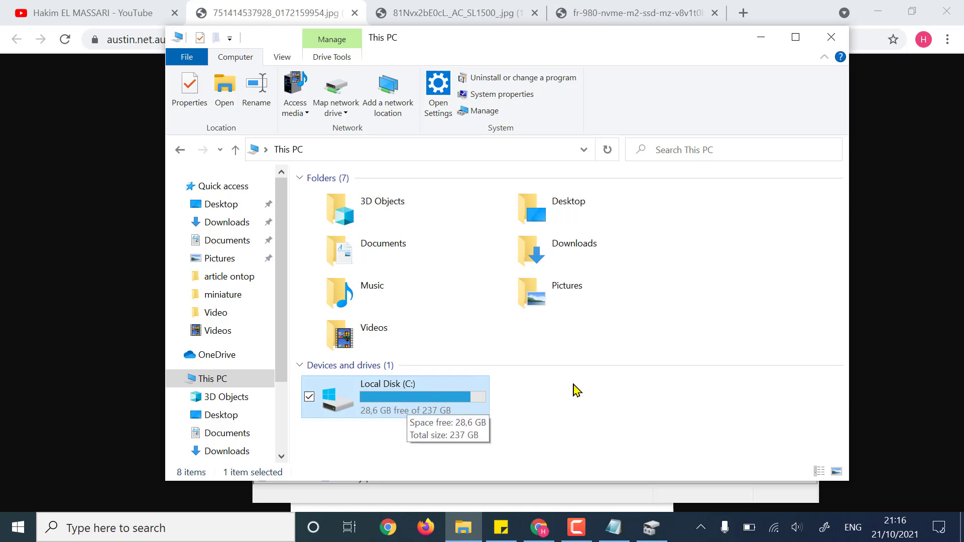
click(759, 46)
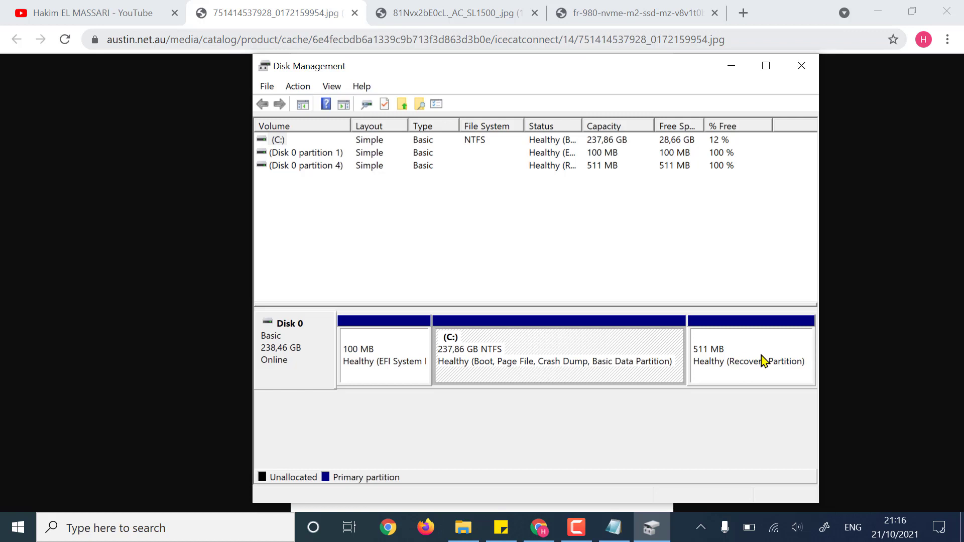
Step: Recheck the actions offered for the recovery and C: partitions and glance at the drive list in File Explorer
right_click(715, 353)
right_click(606, 363)
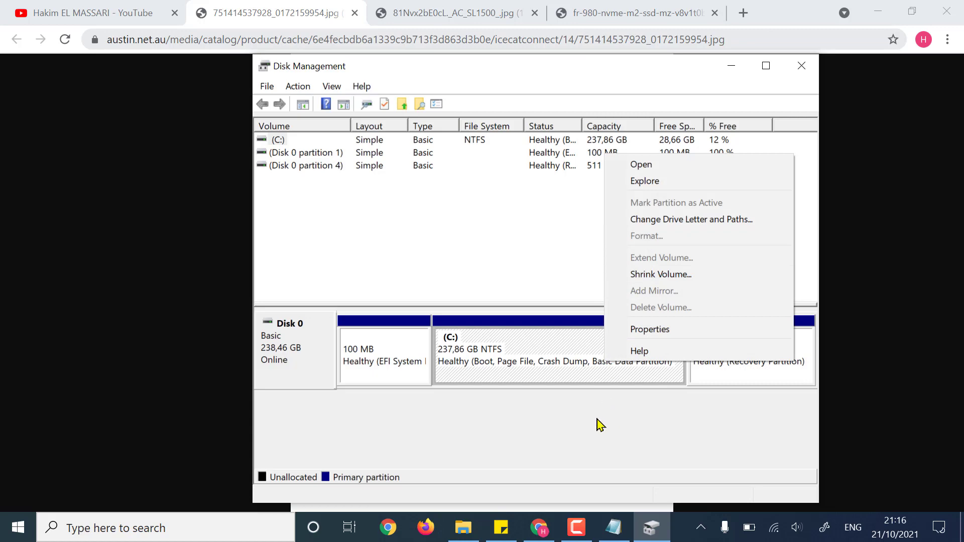
click(463, 527)
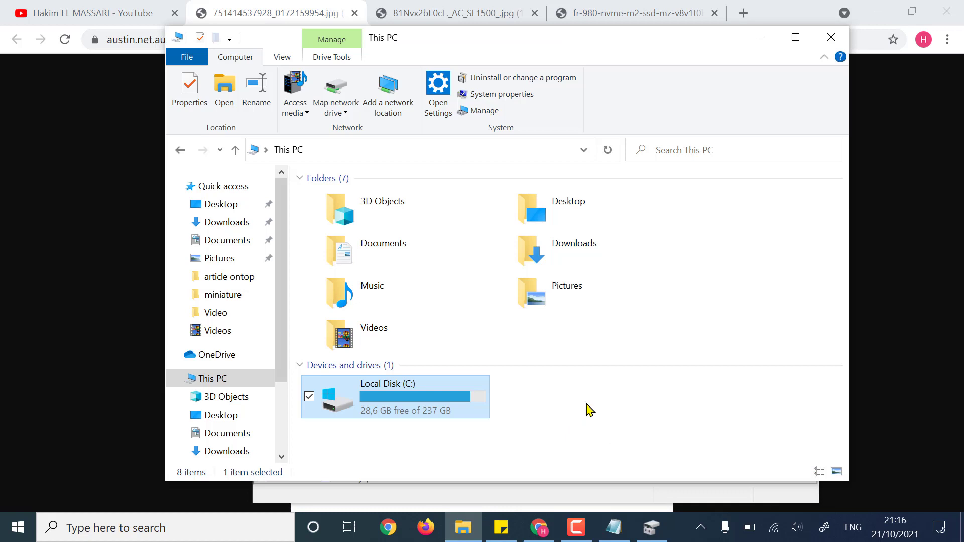
click(761, 37)
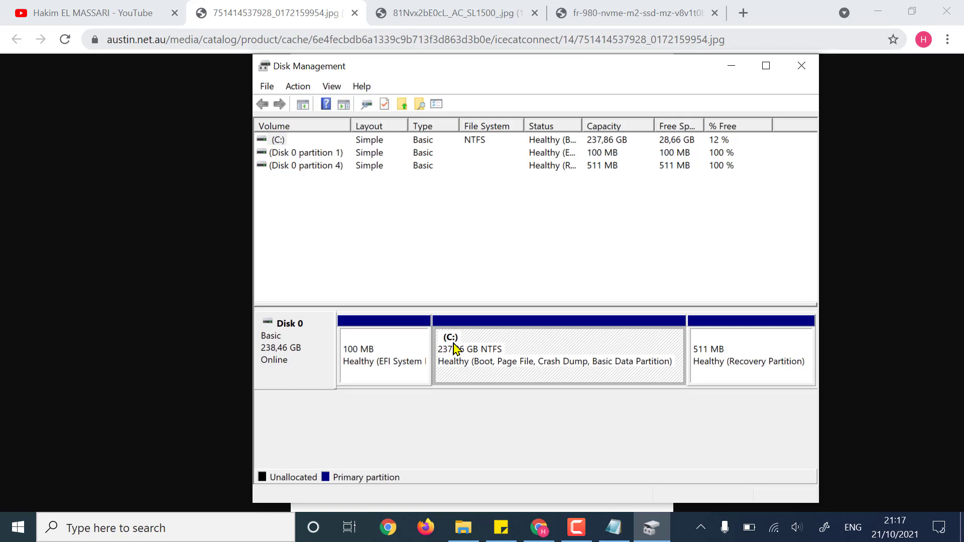
Step: Review the drive letters that can be assigned to the C: volume and cancel without changing it
right_click(498, 349)
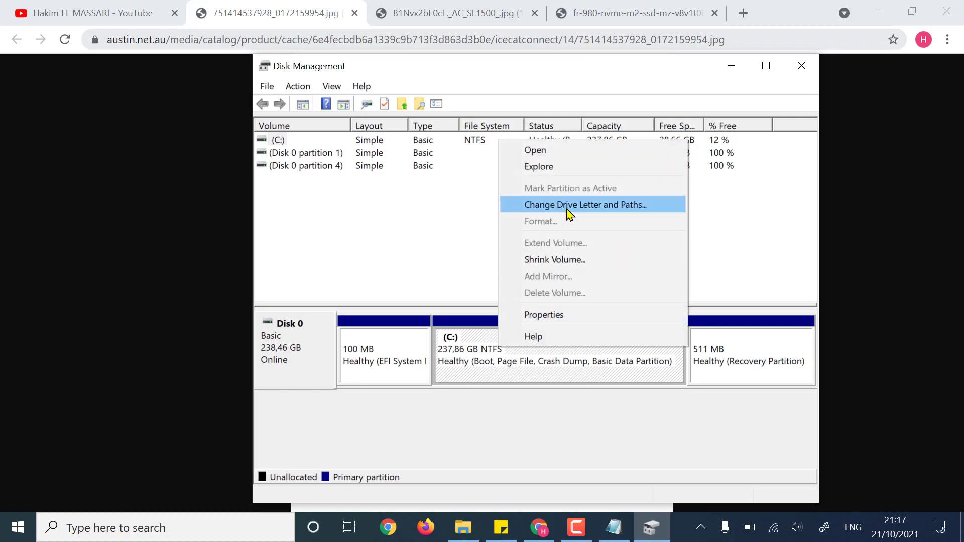
click(633, 212)
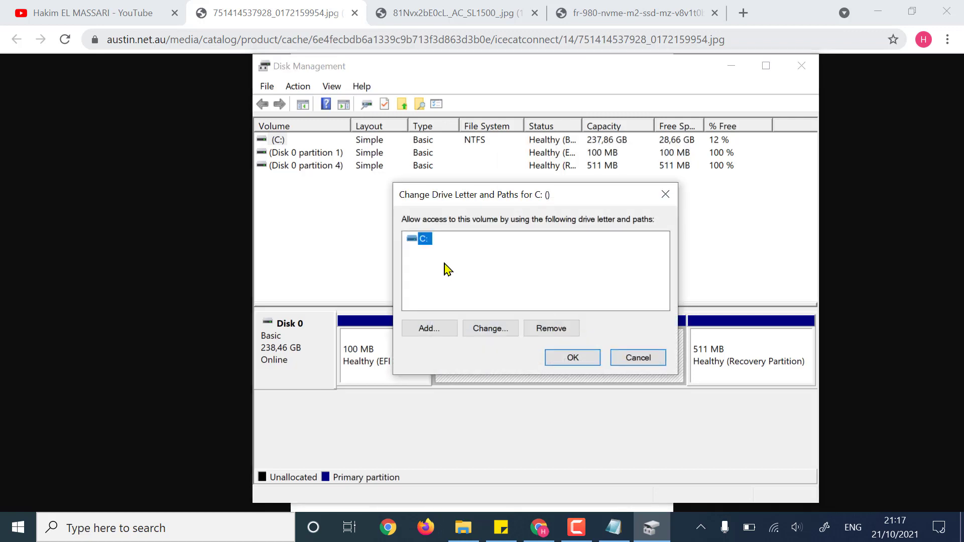
click(494, 333)
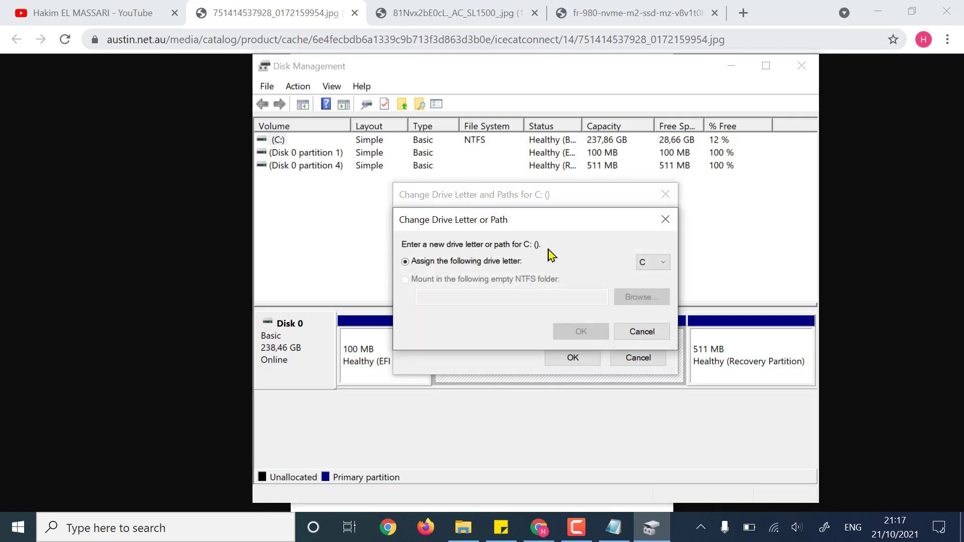
click(654, 263)
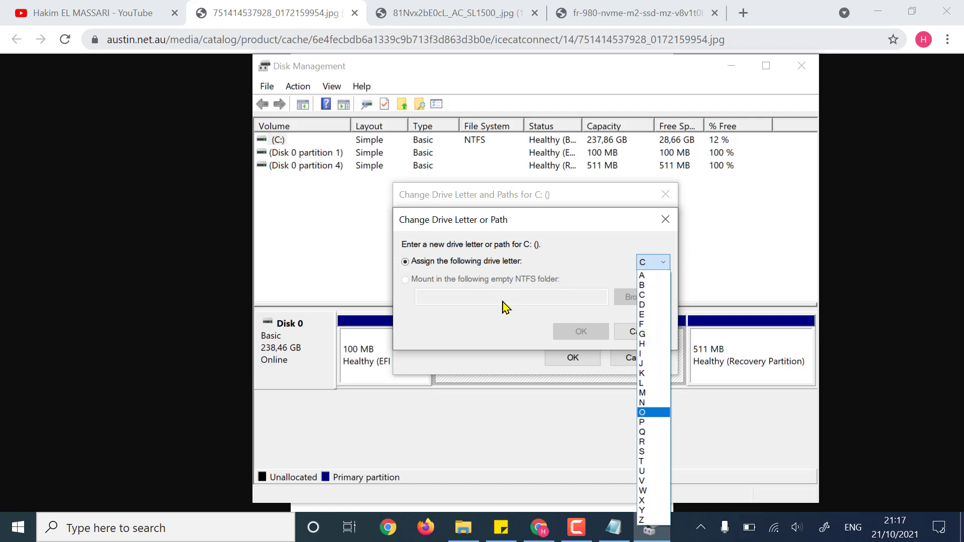
click(497, 333)
click(641, 334)
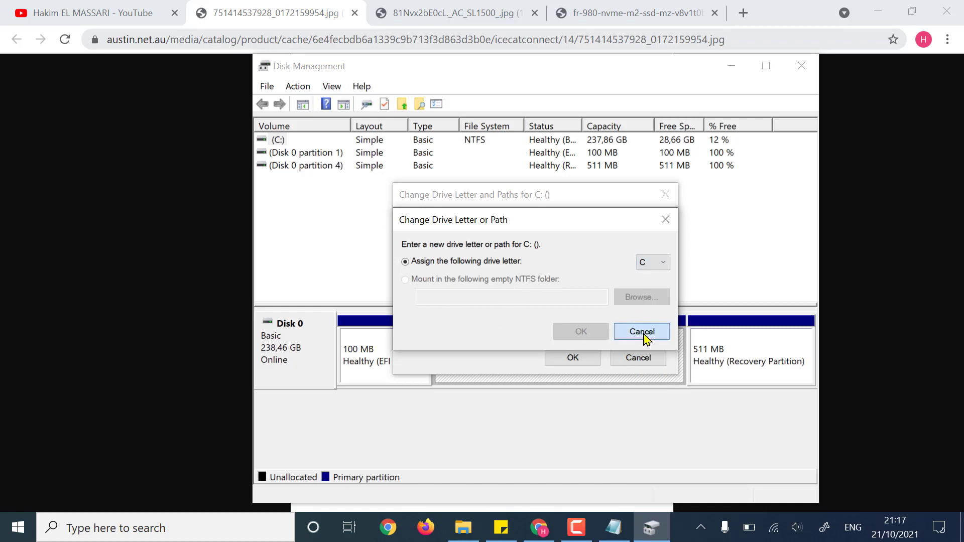
click(634, 360)
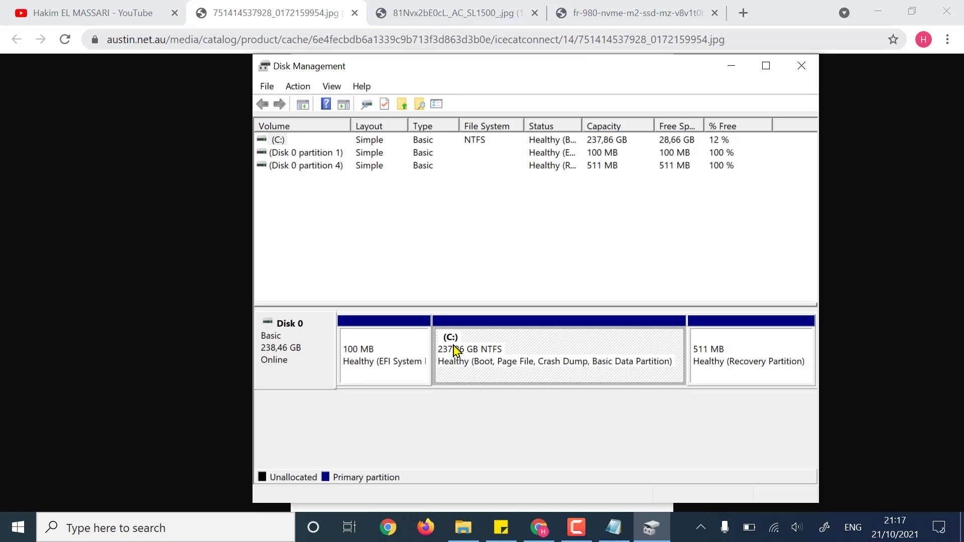
Step: Switch to File Explorer and open the Windows folder on Local Disk (C:)
click(458, 536)
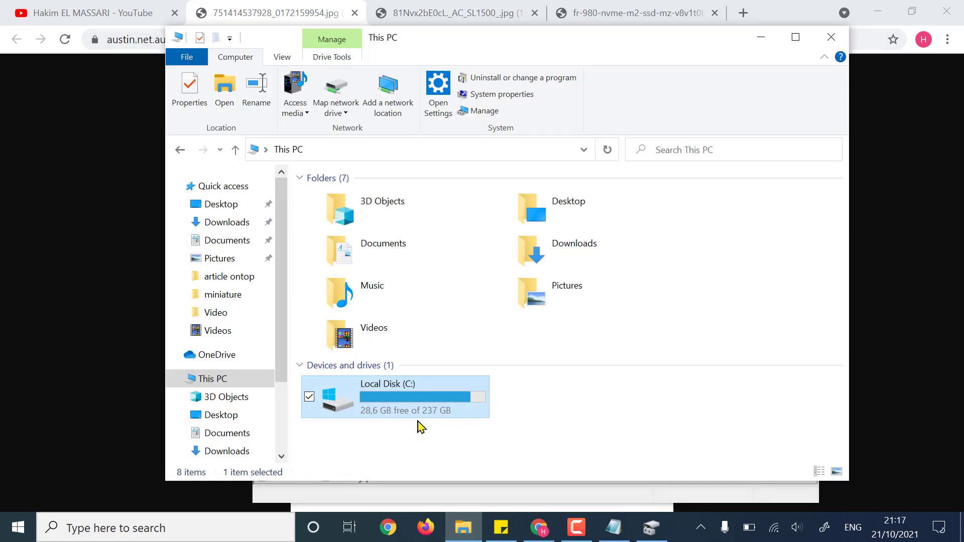
mouse_move(390, 396)
mouse_move(331, 403)
double_click(417, 405)
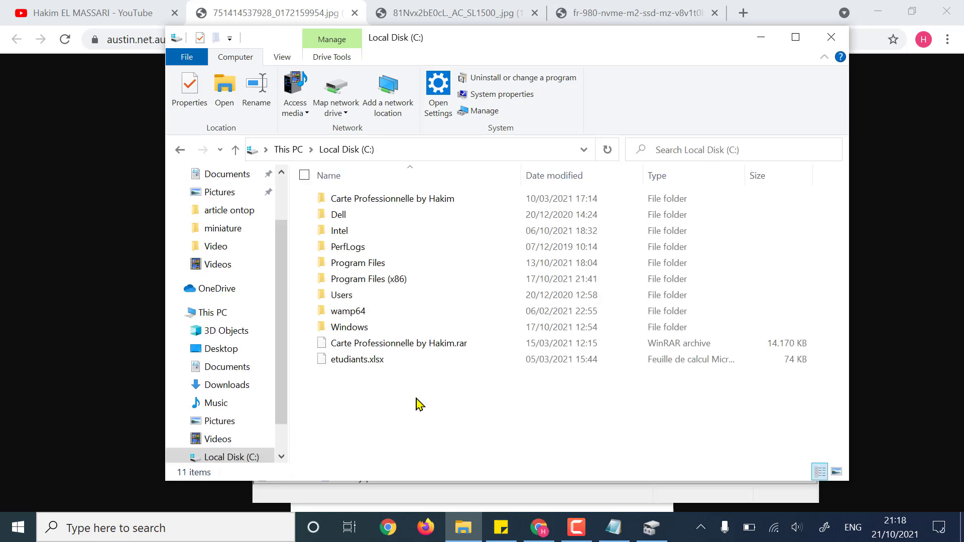
click(355, 330)
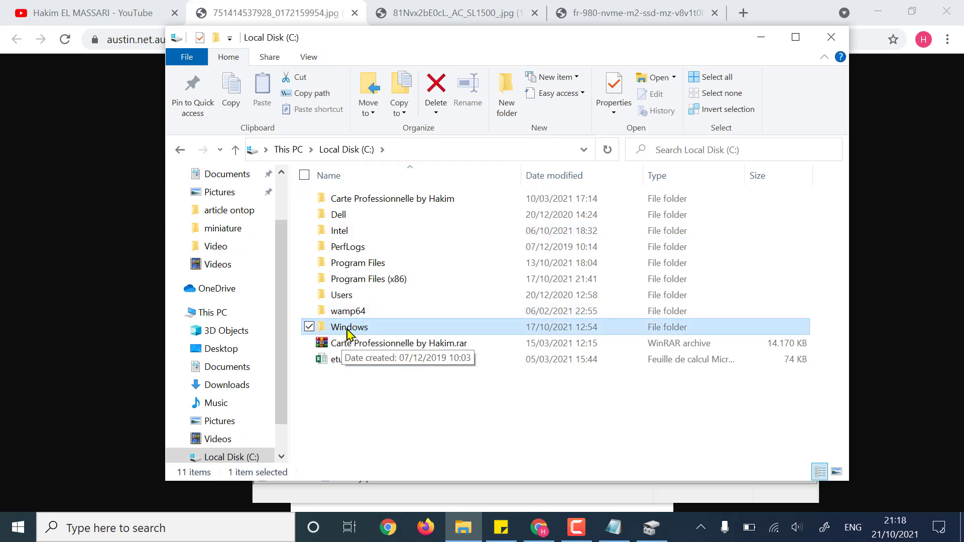
double_click(356, 332)
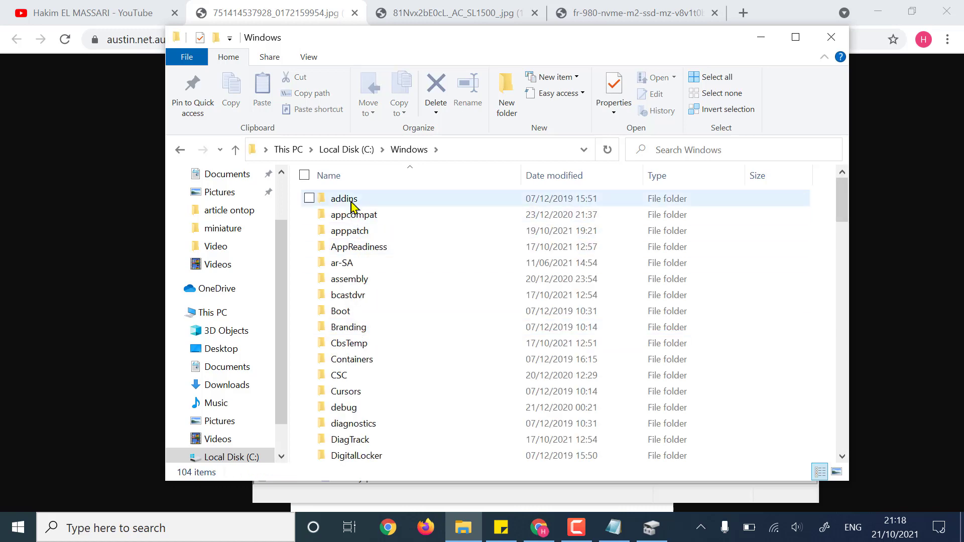
Step: Look through the contents of the Windows folder and return to the root of Local Disk (C:)
scroll(360, 363, down, 7)
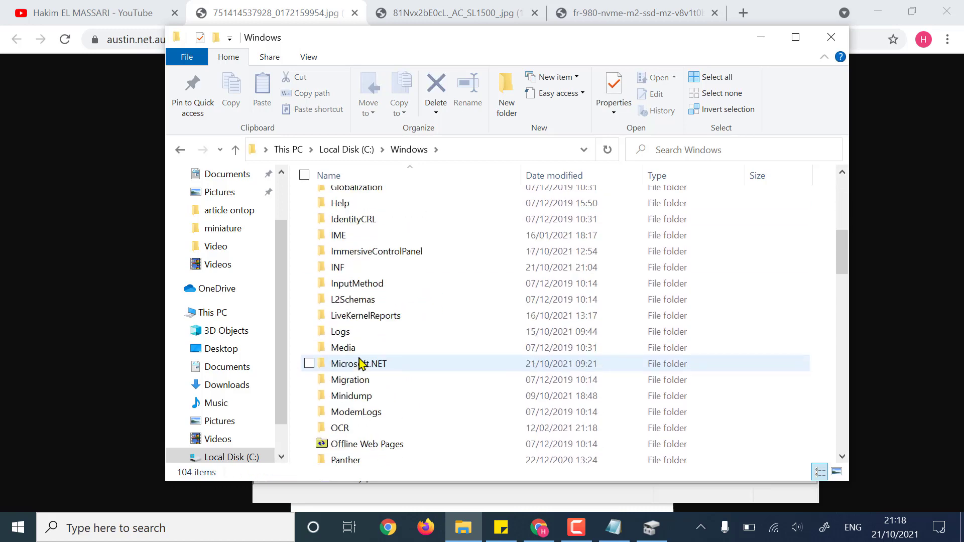
scroll(360, 363, up, 6)
scroll(361, 362, down, 1)
scroll(360, 365, up, 3)
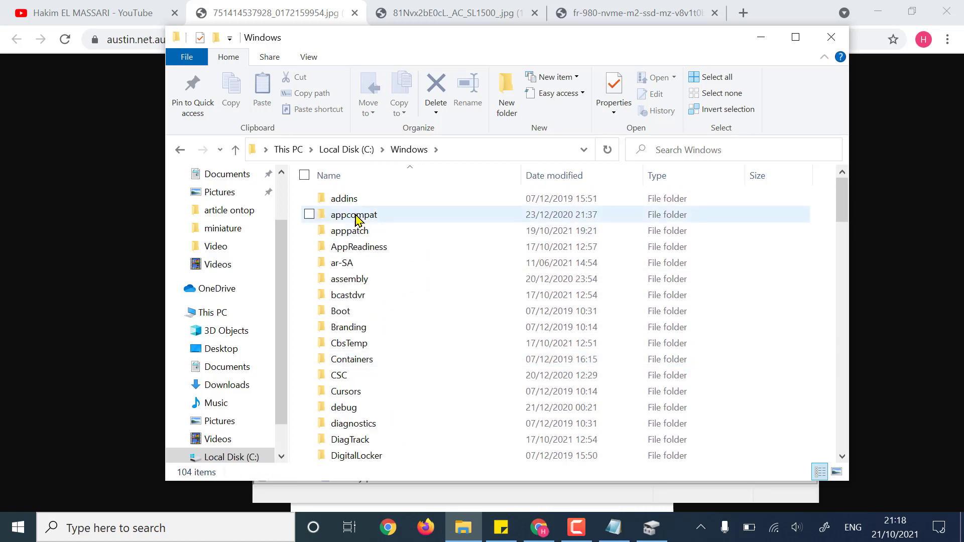
click(345, 149)
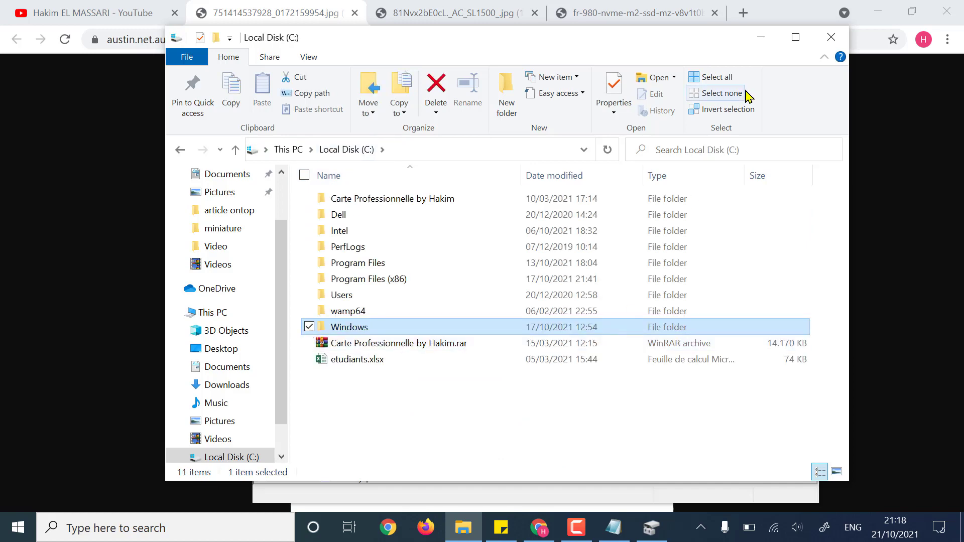
Step: Minimize Disk Management and File Explorer, with one more brief look at the Local Disk (C:) folder list
click(762, 37)
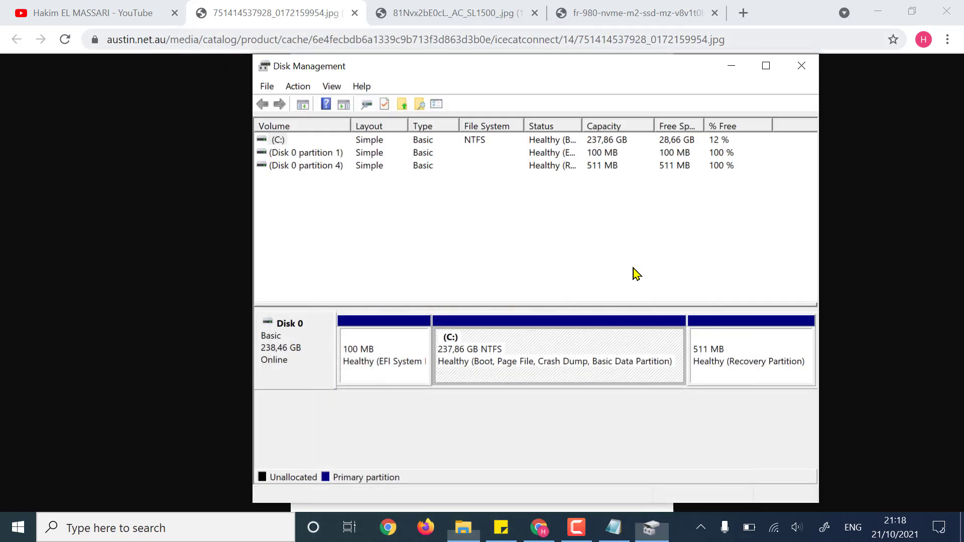
click(731, 67)
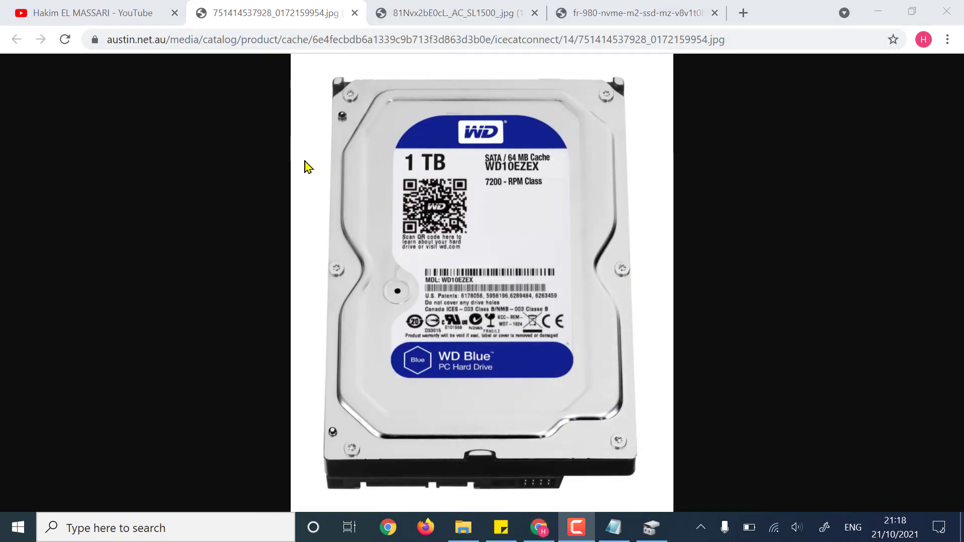
click(463, 528)
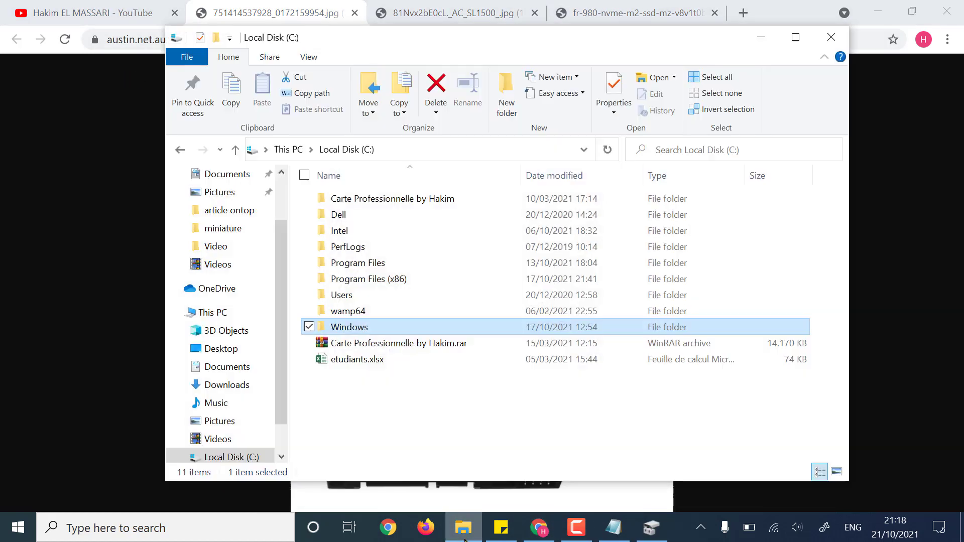
click(761, 37)
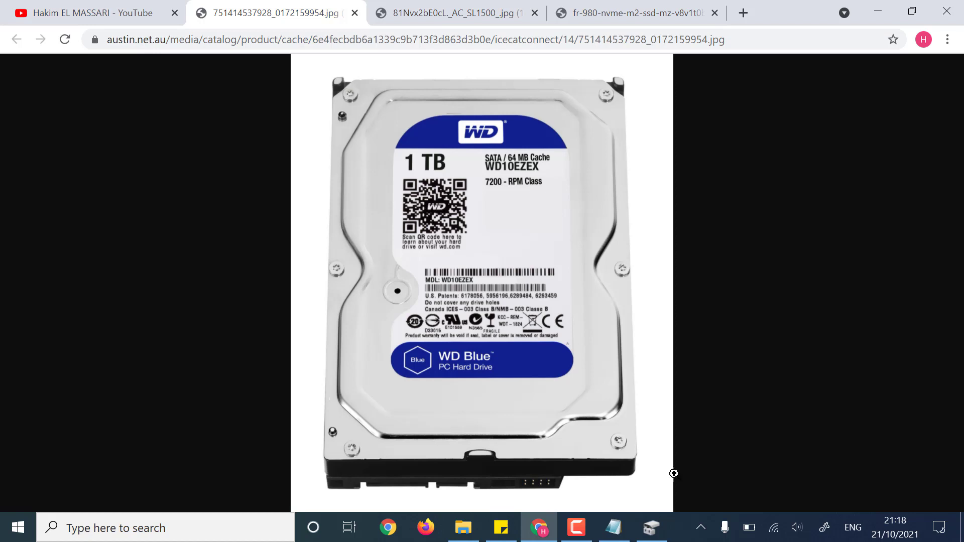
Step: Switch to Notepad and add the lines "MBR 4P" and "GPT illimiter" below the Partions heading, separated by blank lines
click(614, 526)
click(609, 302)
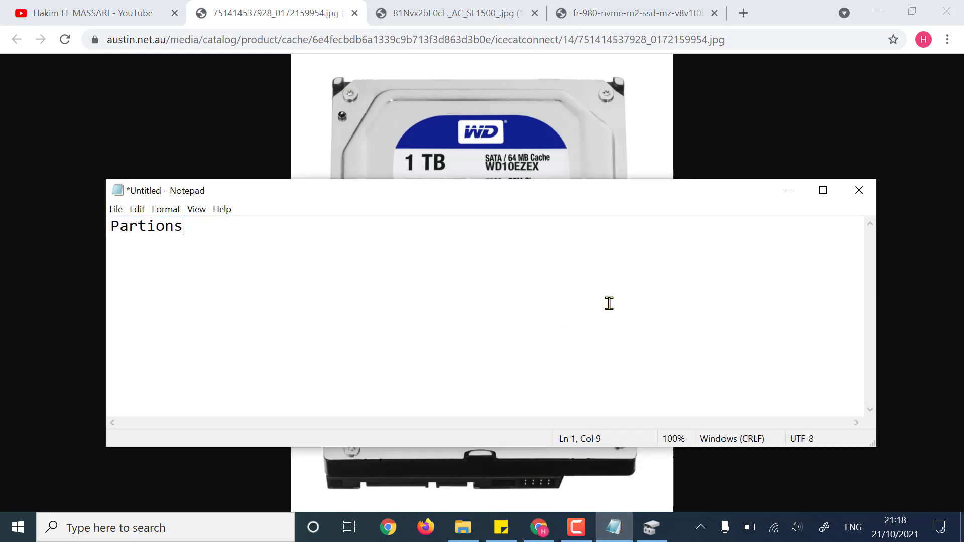
key(Return)
key(Return)
text(MBR  4P)
key(BackSpace)
text(GPT)
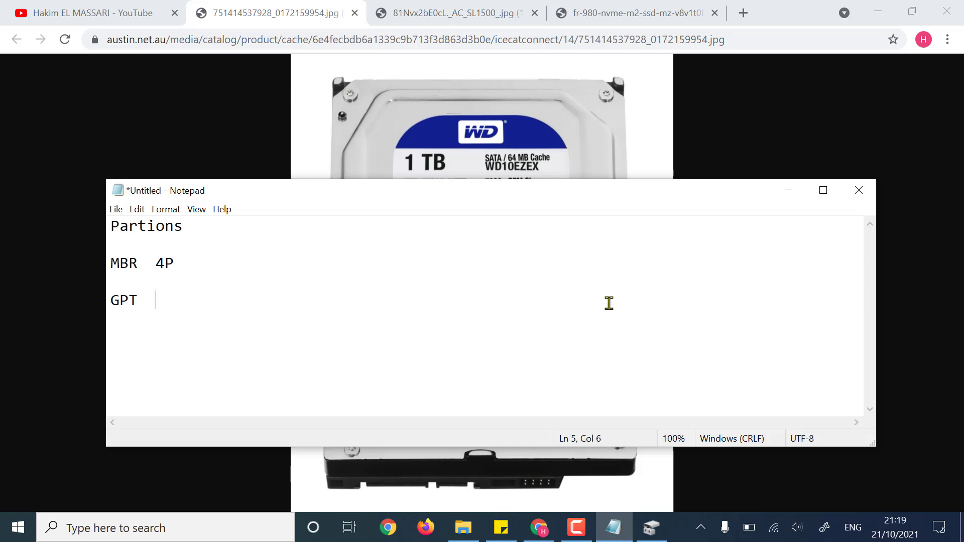
text(illimiter)
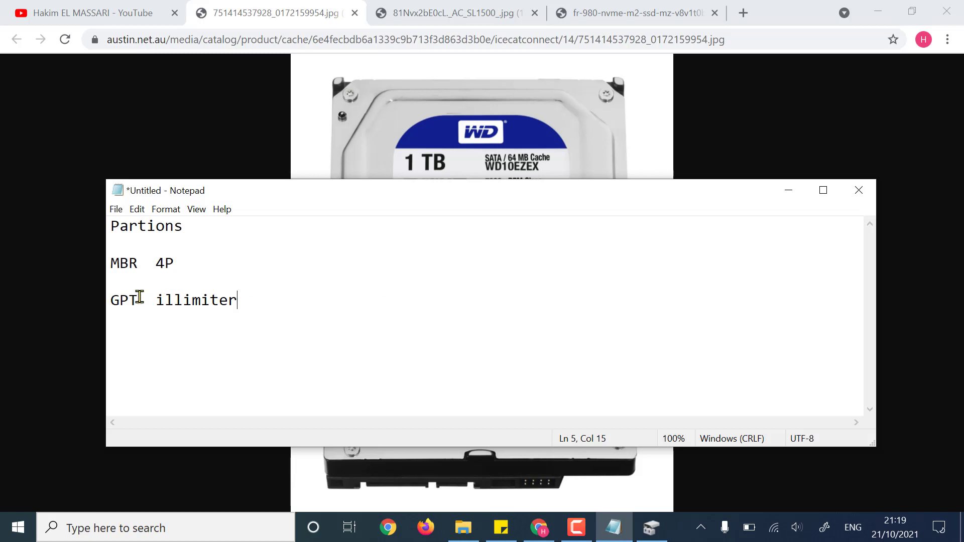
Step: Highlight the MBR and GPT entries alternately in the note to compare the two partition styles
drag(139, 300, 110, 299)
click(156, 300)
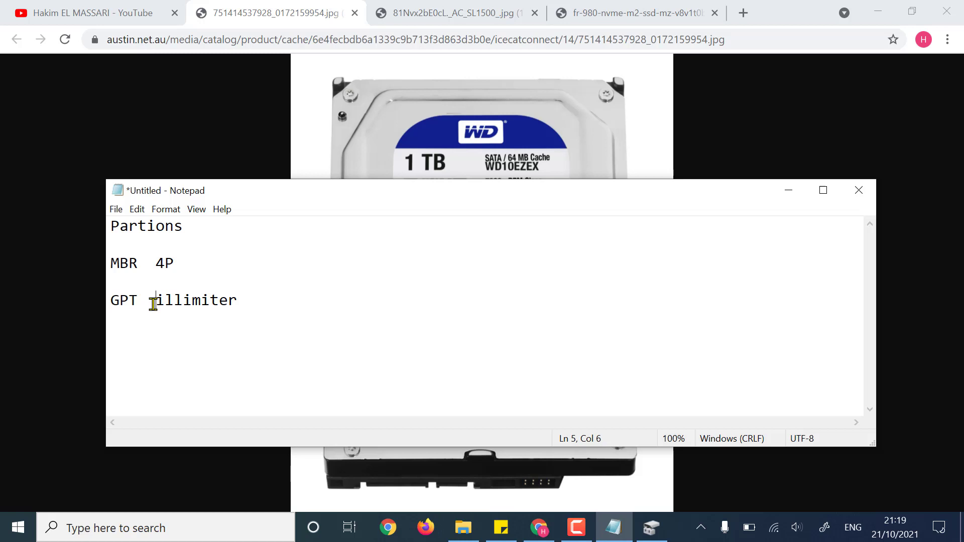
double_click(112, 262)
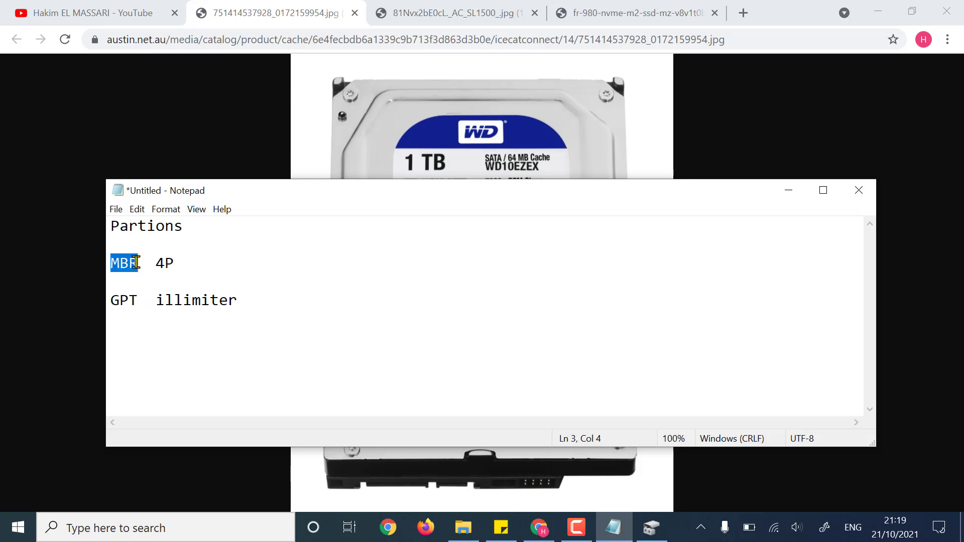
click(111, 302)
drag(111, 301, 141, 304)
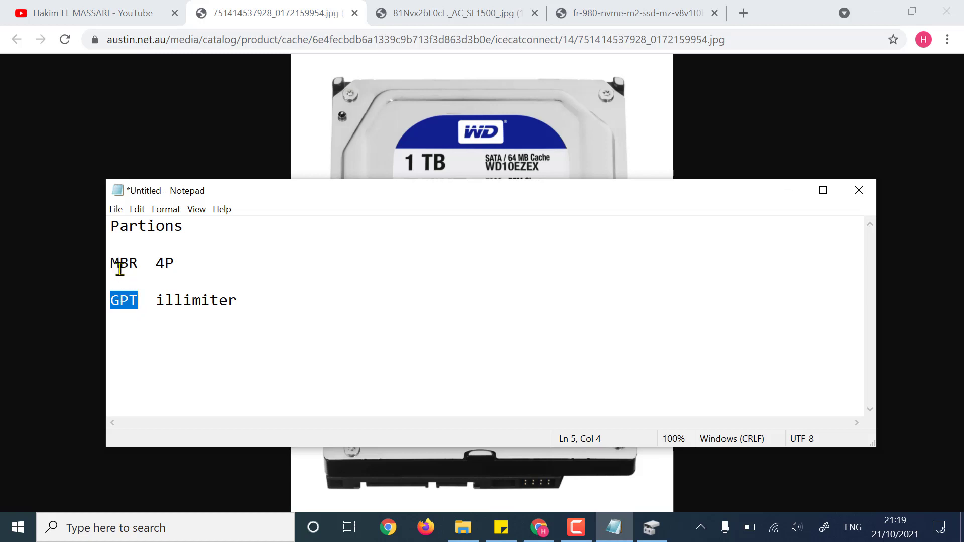
drag(138, 263, 111, 263)
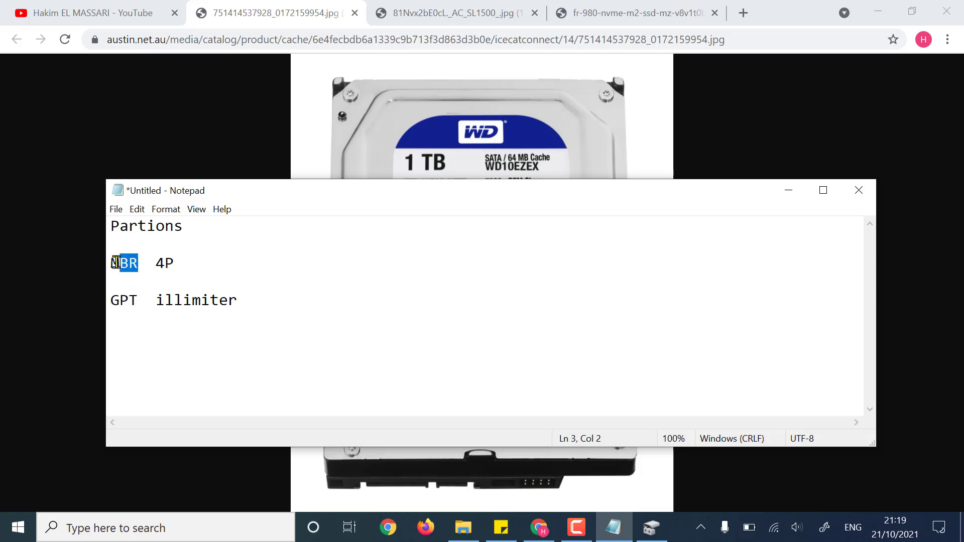
click(131, 300)
drag(139, 300, 114, 299)
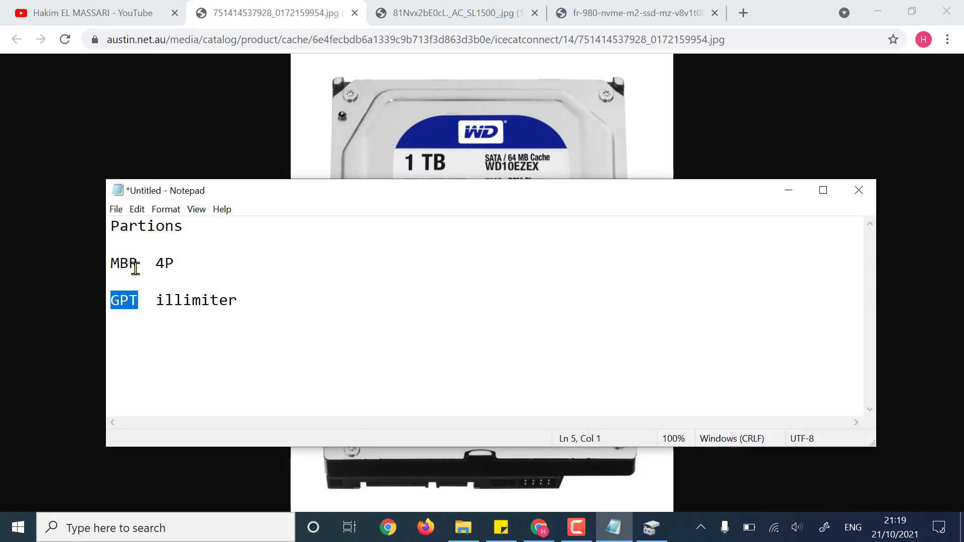
drag(136, 263, 121, 263)
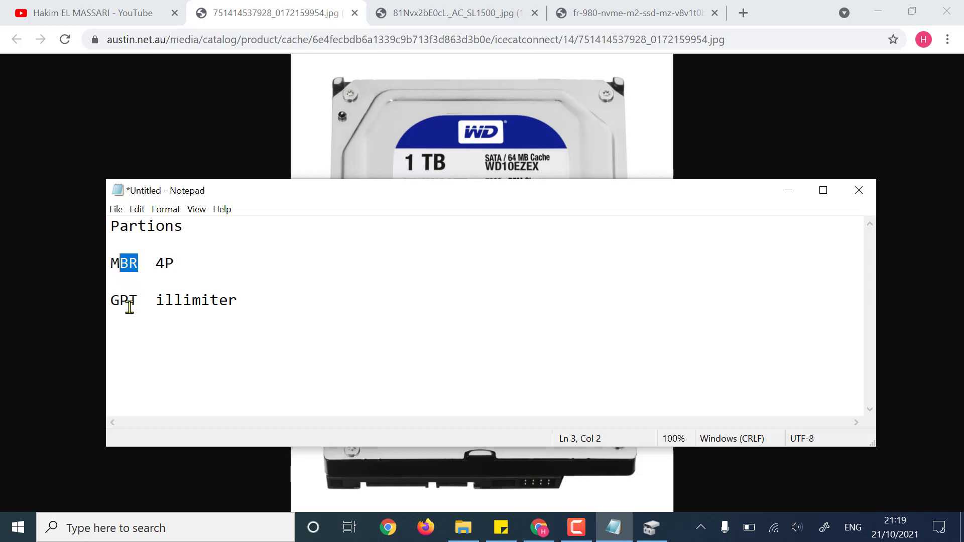
Step: Switch to the YouTube channel page in Chrome and locate the BIOS vs UEFI video in its video list
click(106, 8)
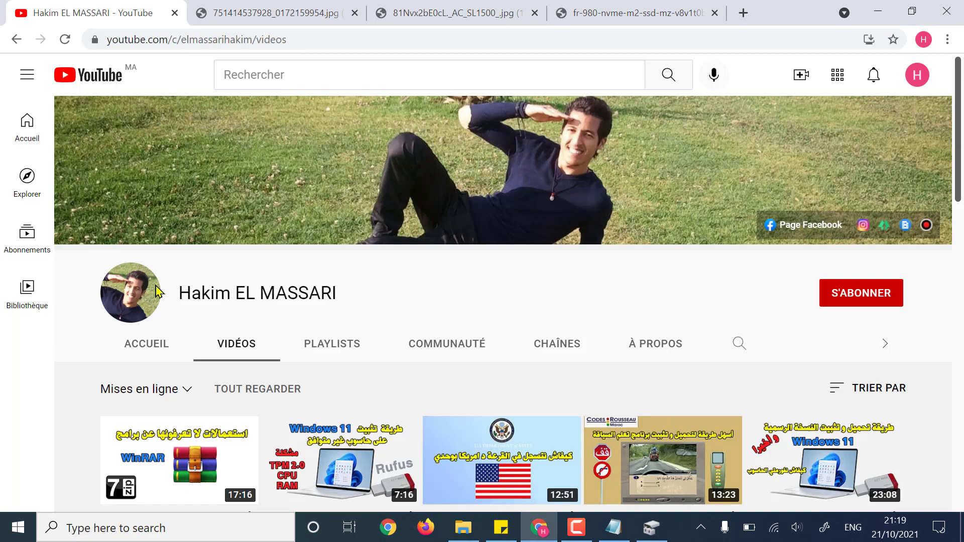
scroll(102, 371, down, 5)
scroll(101, 371, down, 3)
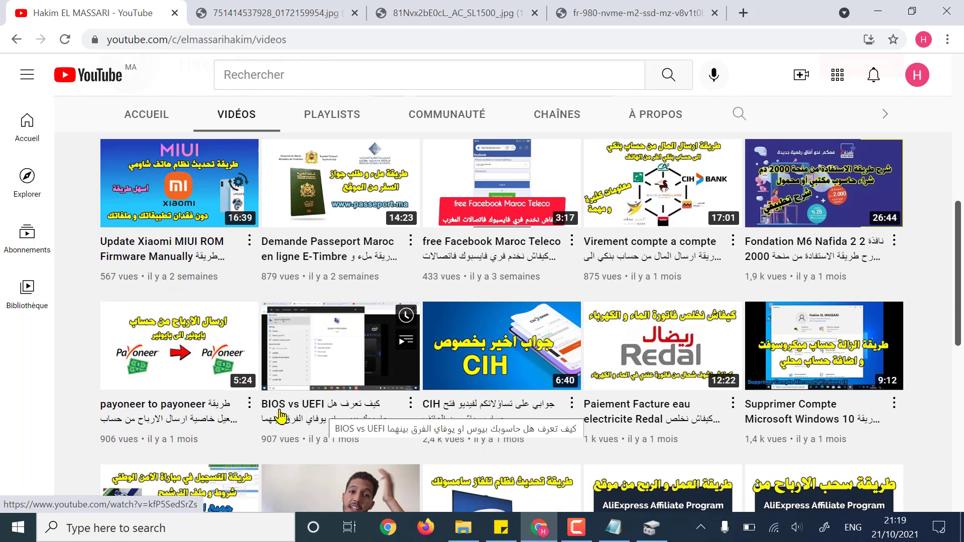
Step: Return to Notepad, point out the MBR and GPT entries once more, and minimize the note
click(614, 525)
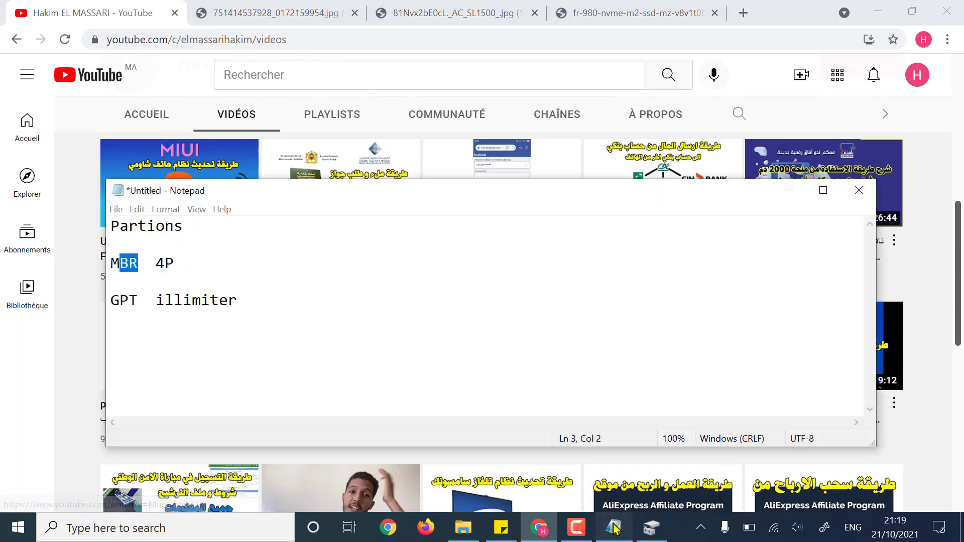
click(129, 265)
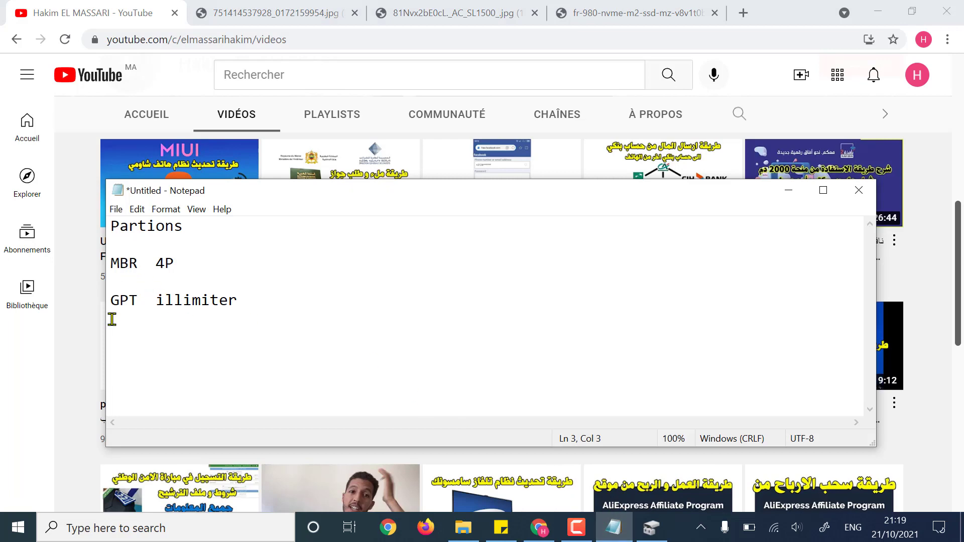
drag(110, 302, 147, 301)
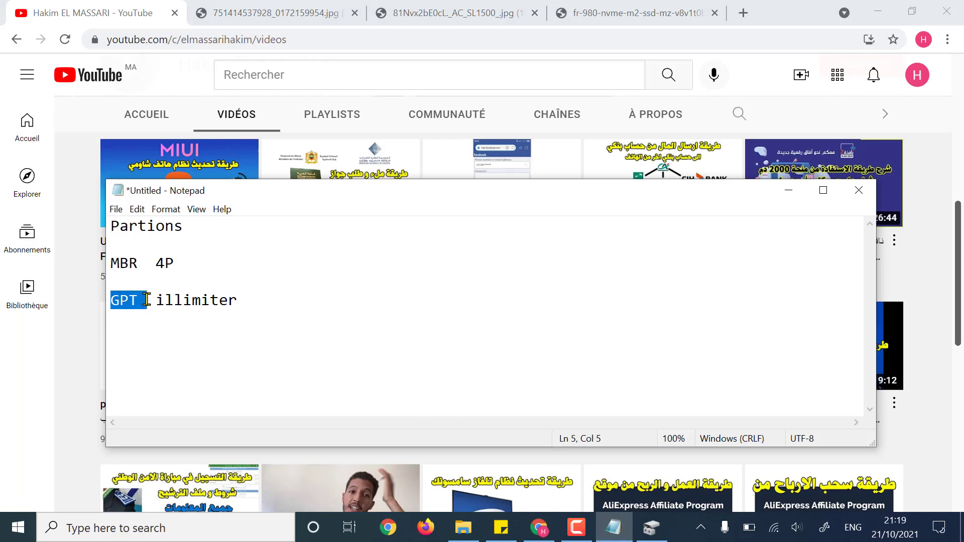
click(789, 190)
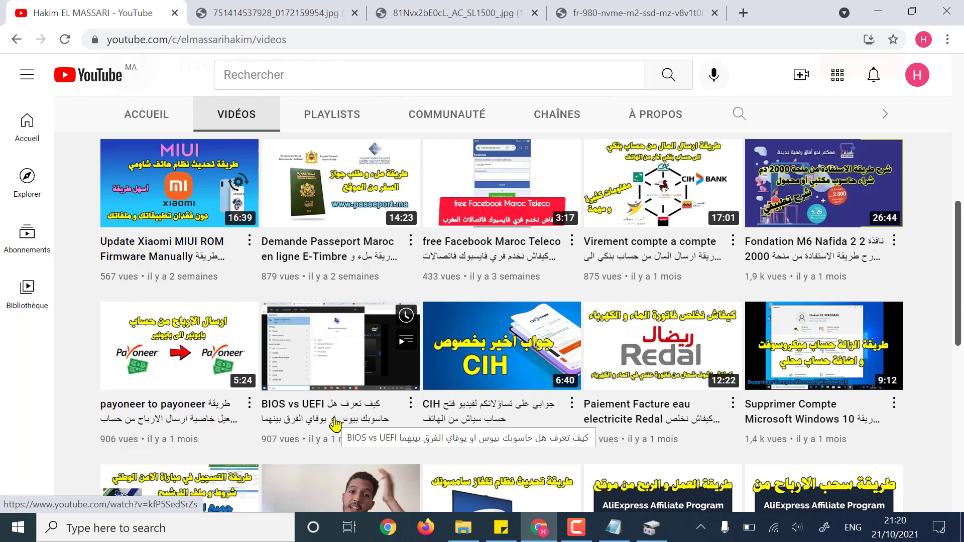
Step: Look through the open drive images in Chrome, from the WD Blue hard drive to the Samsung SSD 980
click(479, 11)
click(342, 11)
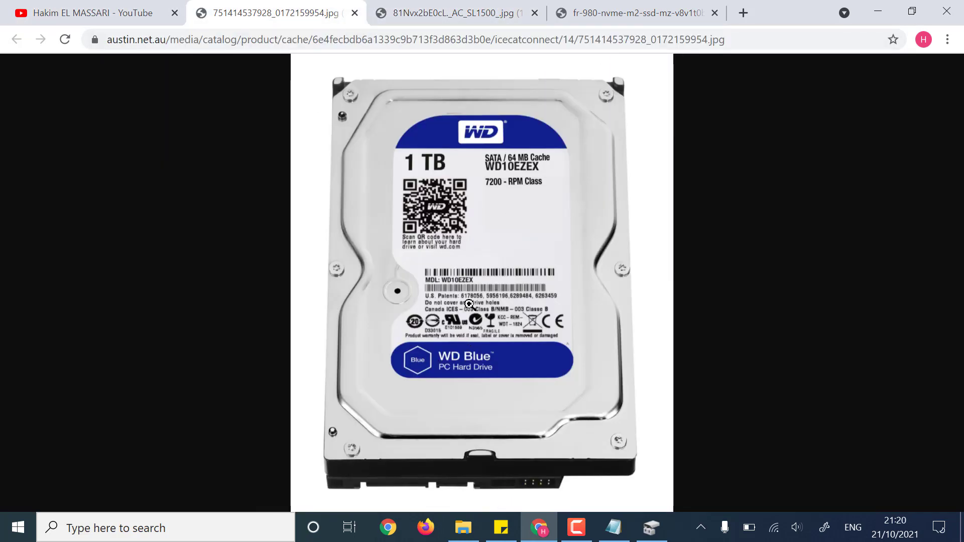
click(433, 8)
click(612, 7)
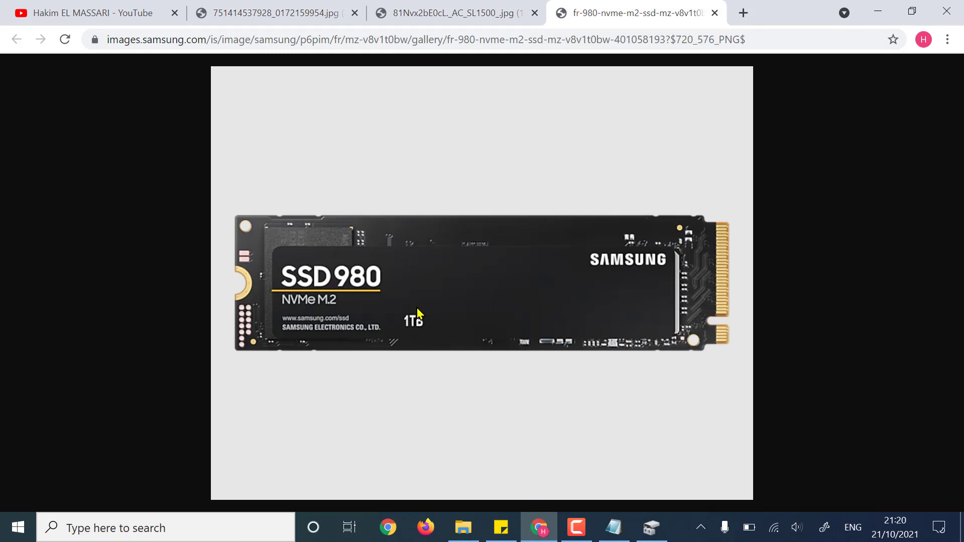